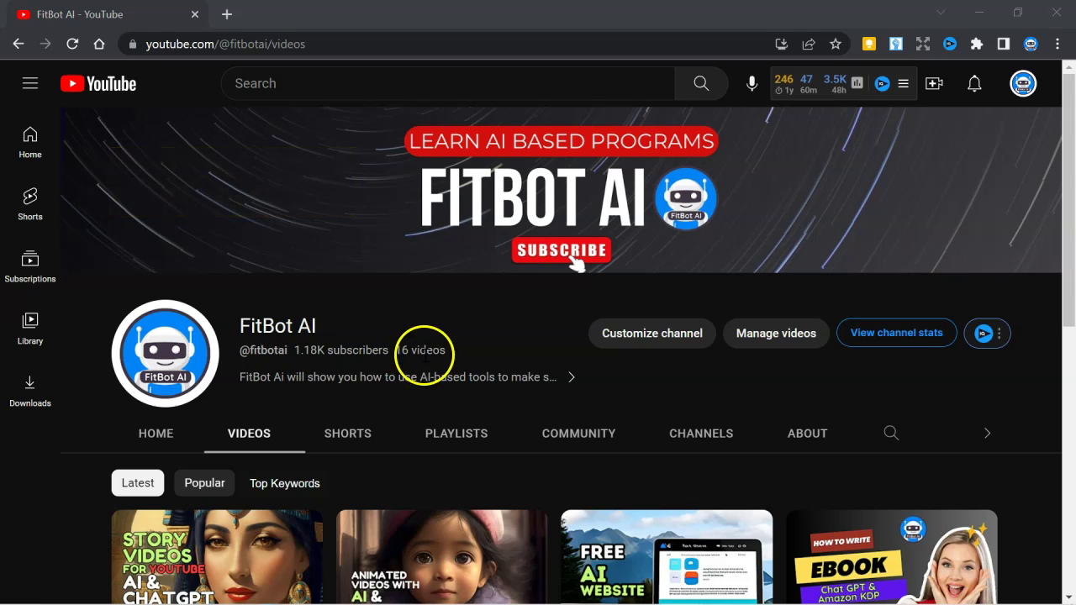
# - Scroll down through the YouTube channel's list of videos
pyautogui.scroll(-3, 432, 374)
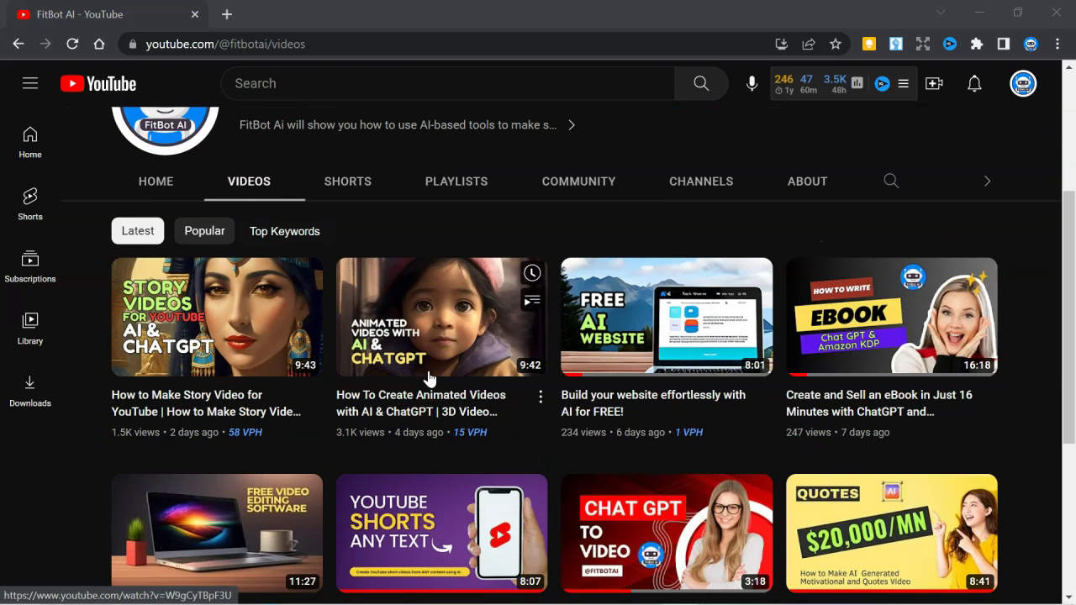
pyautogui.scroll(-2, 429, 378)
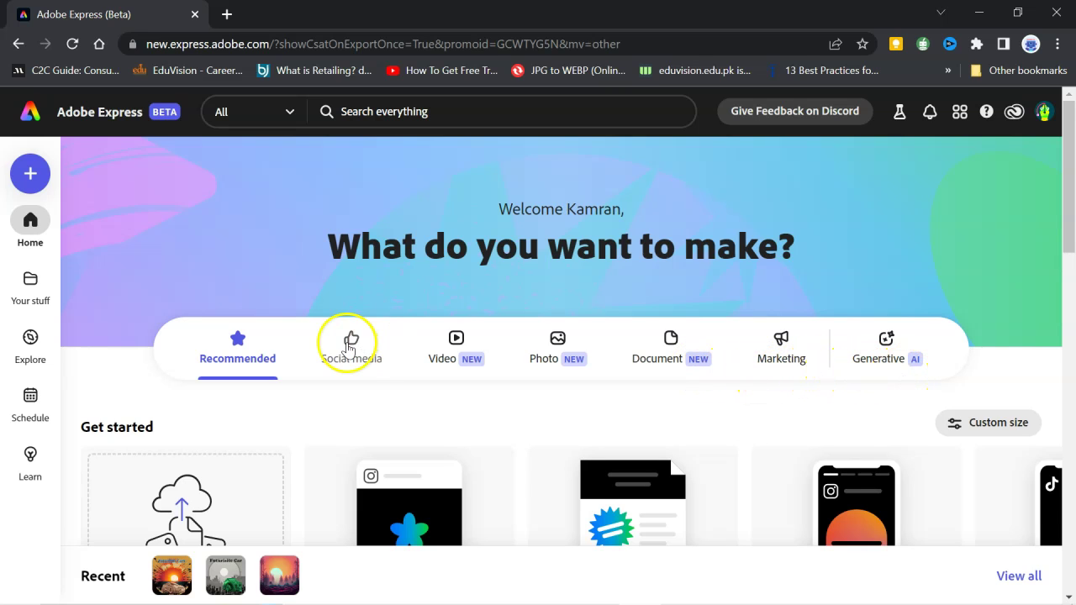
# - Browse the Social media, Photo, Document and Marketing template categories on the home page
pyautogui.click(351, 345)
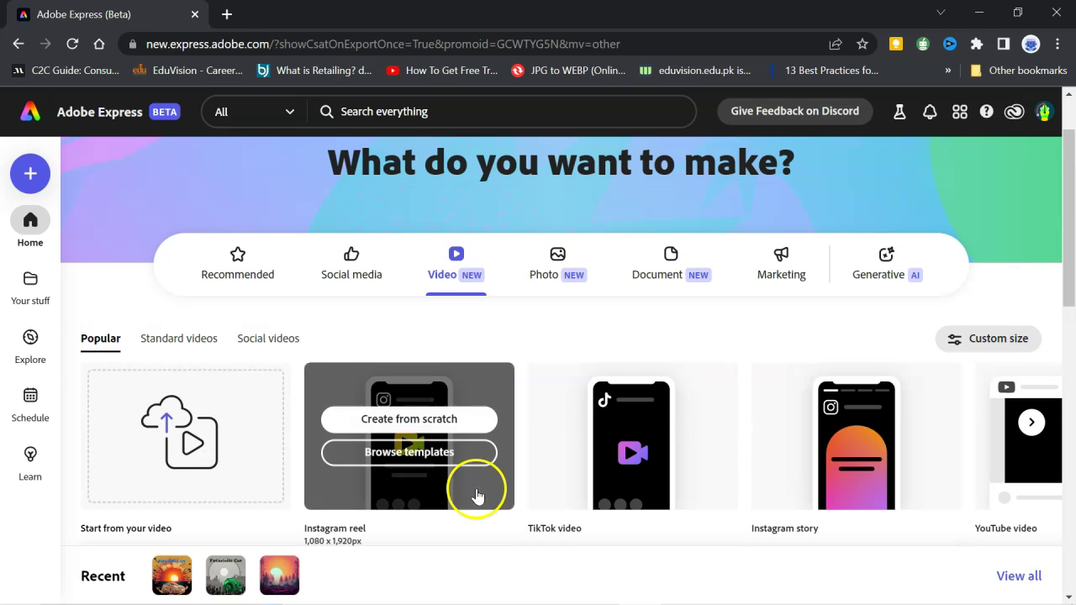
pyautogui.scroll(-2, 475, 496)
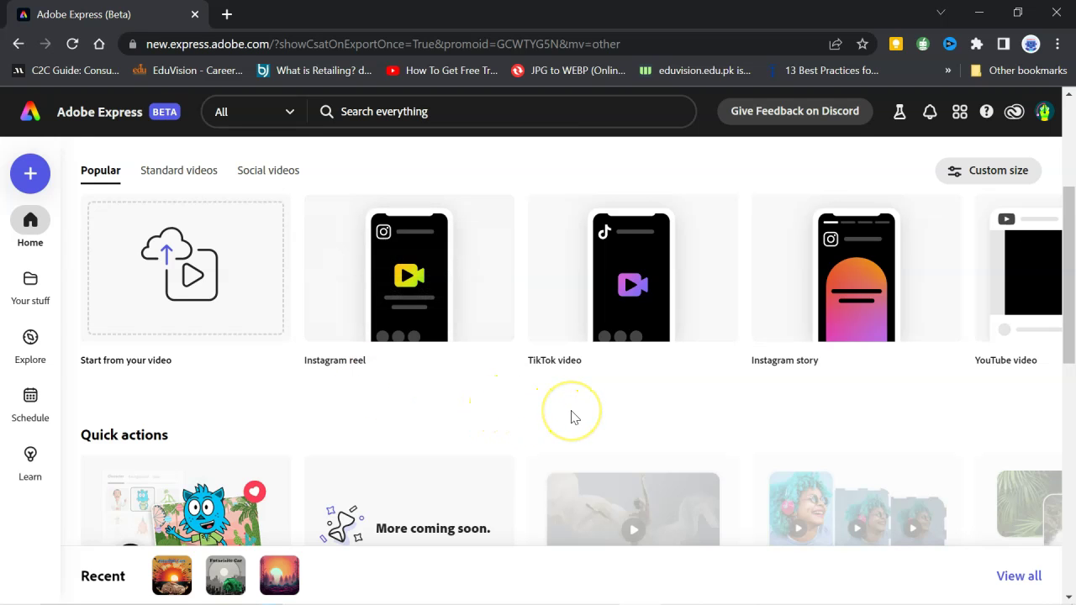
pyautogui.scroll(1, 533, 423)
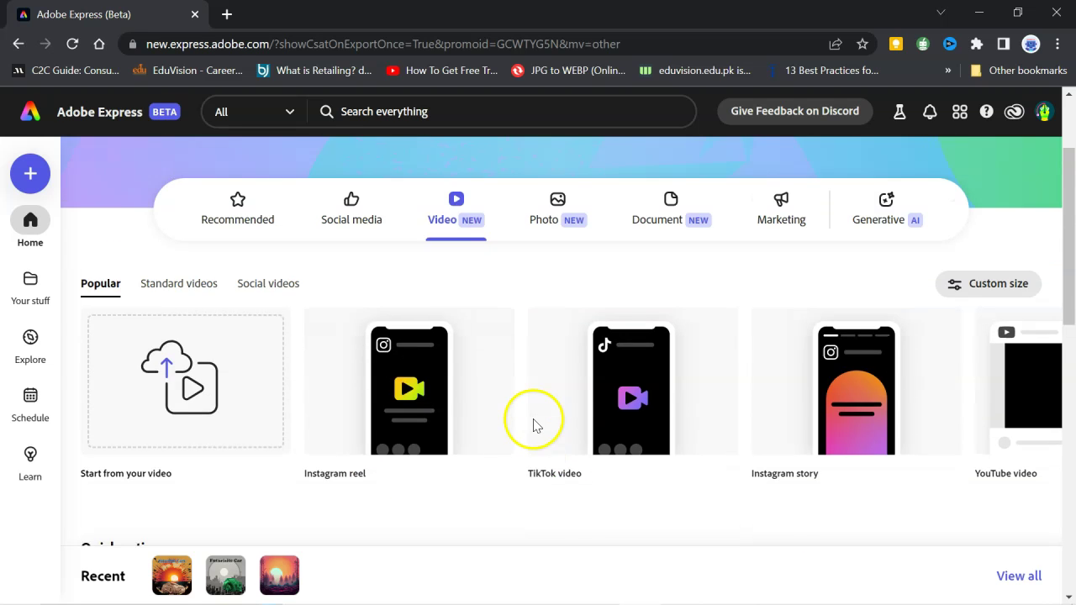
pyautogui.click(550, 202)
pyautogui.scroll(-1, 432, 367)
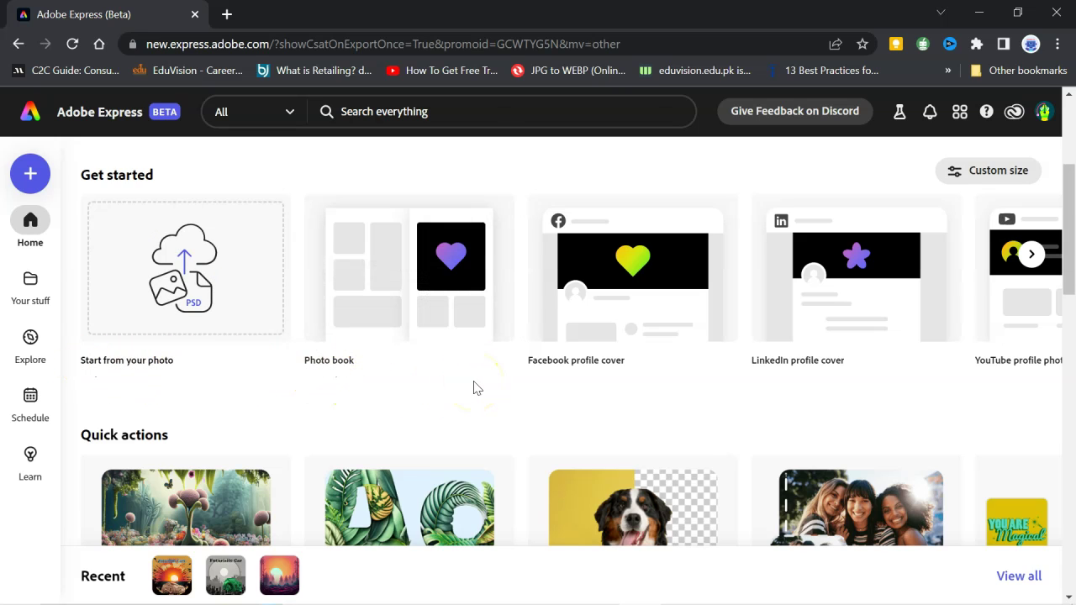
pyautogui.scroll(3, 471, 389)
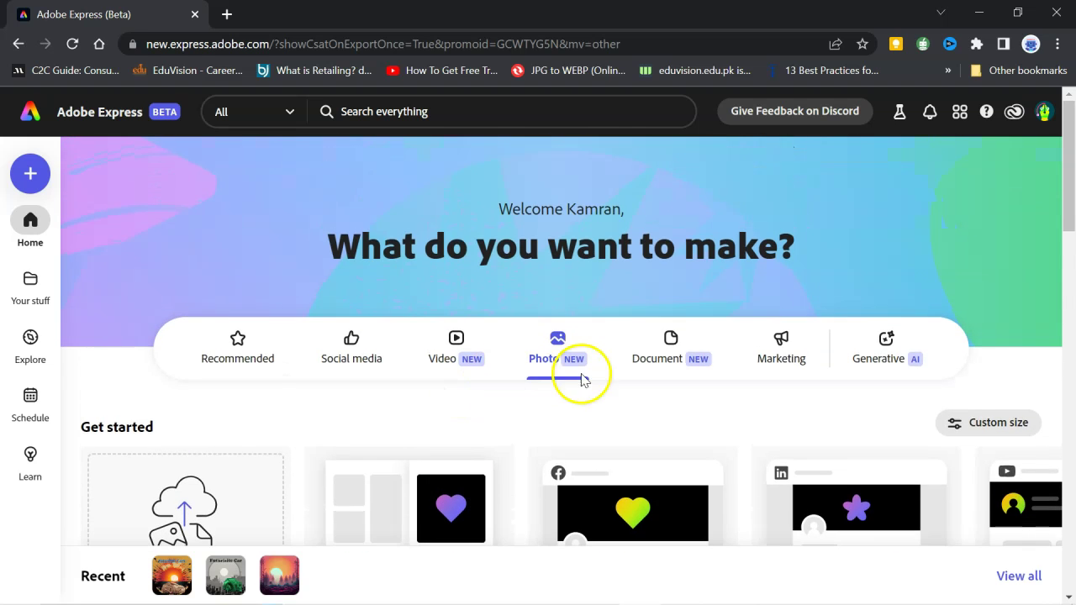
pyautogui.click(650, 360)
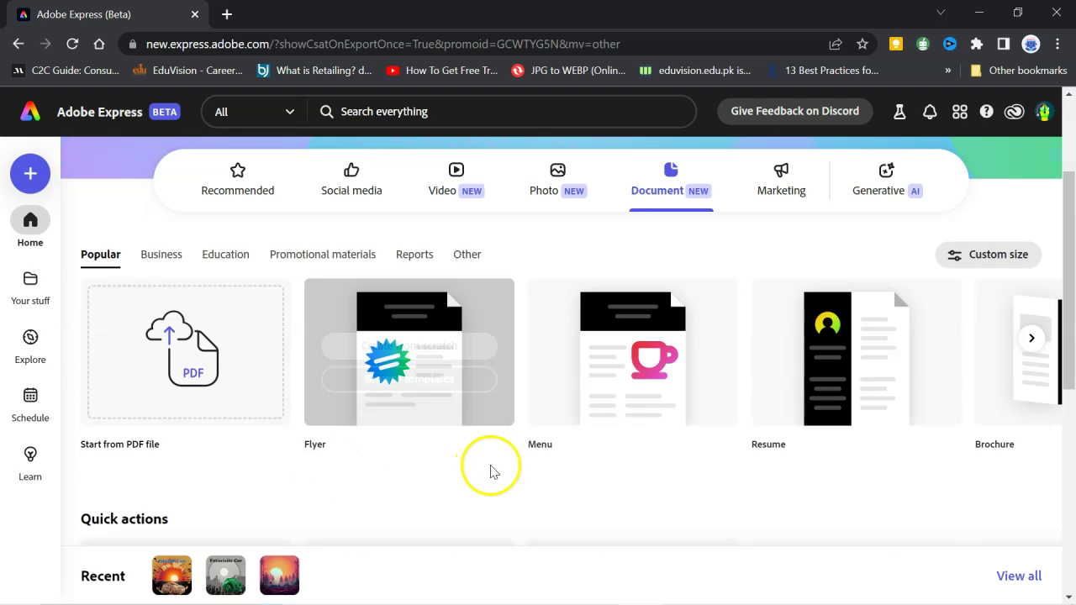
pyautogui.scroll(2, 505, 468)
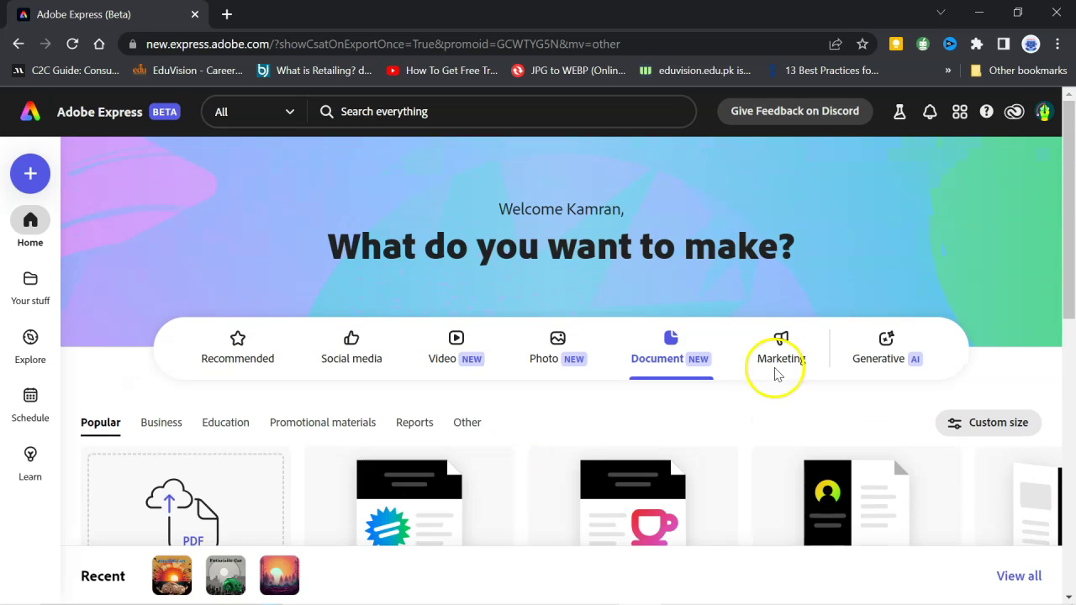
pyautogui.click(780, 361)
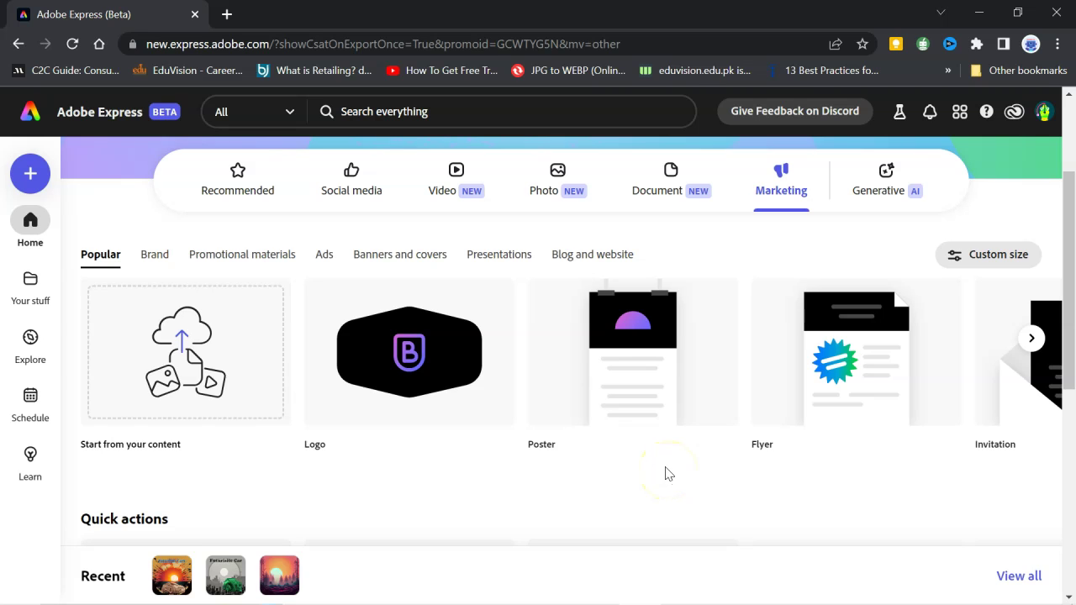
pyautogui.scroll(2, 588, 469)
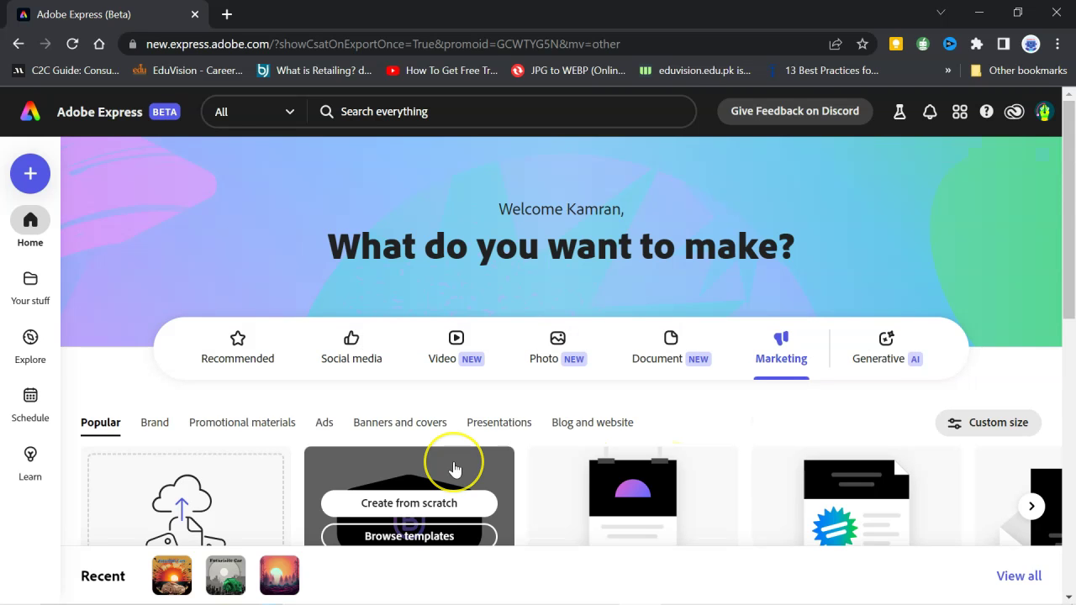
# - Return to Social media templates and bring up the Instagram square post start options
pyautogui.click(354, 348)
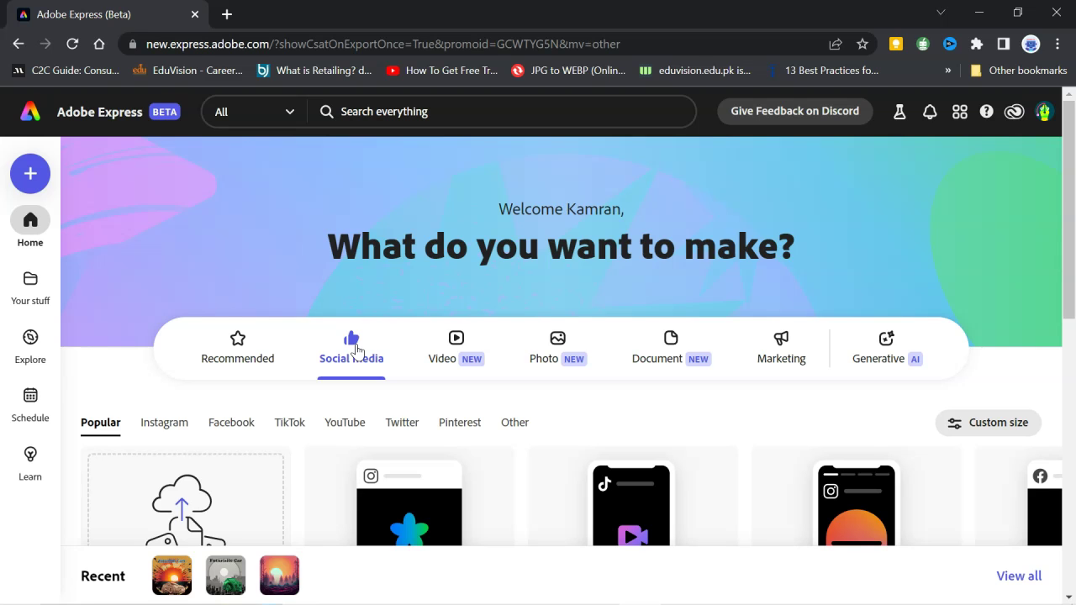
pyautogui.scroll(-3, 356, 349)
pyautogui.click(319, 378)
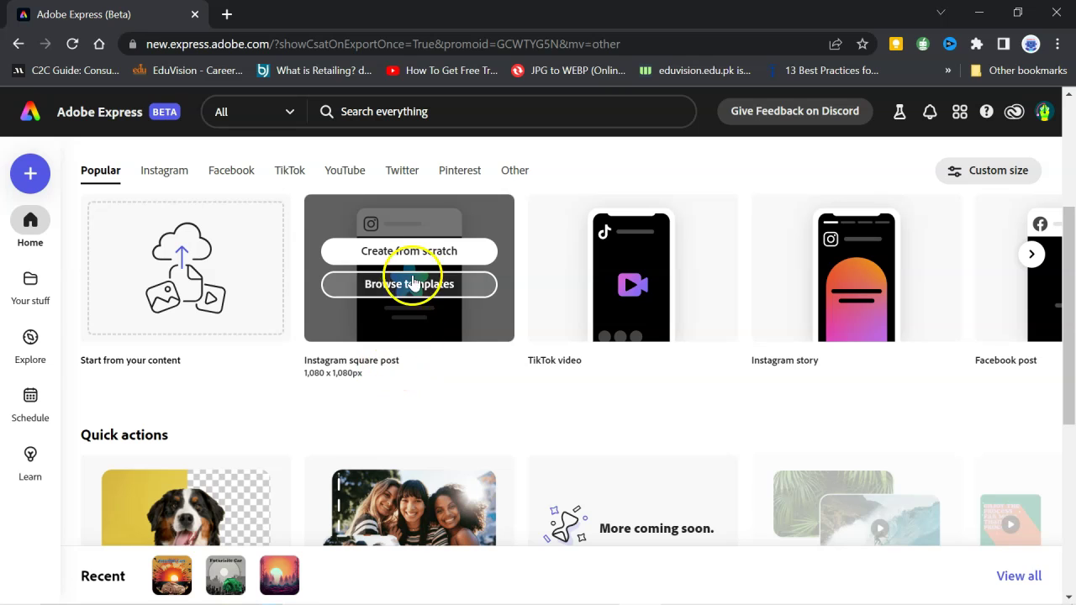
# - Create a blank 1080×1080 Instagram square post holding a Square (1:1) text-to-image frame
pyautogui.click(411, 254)
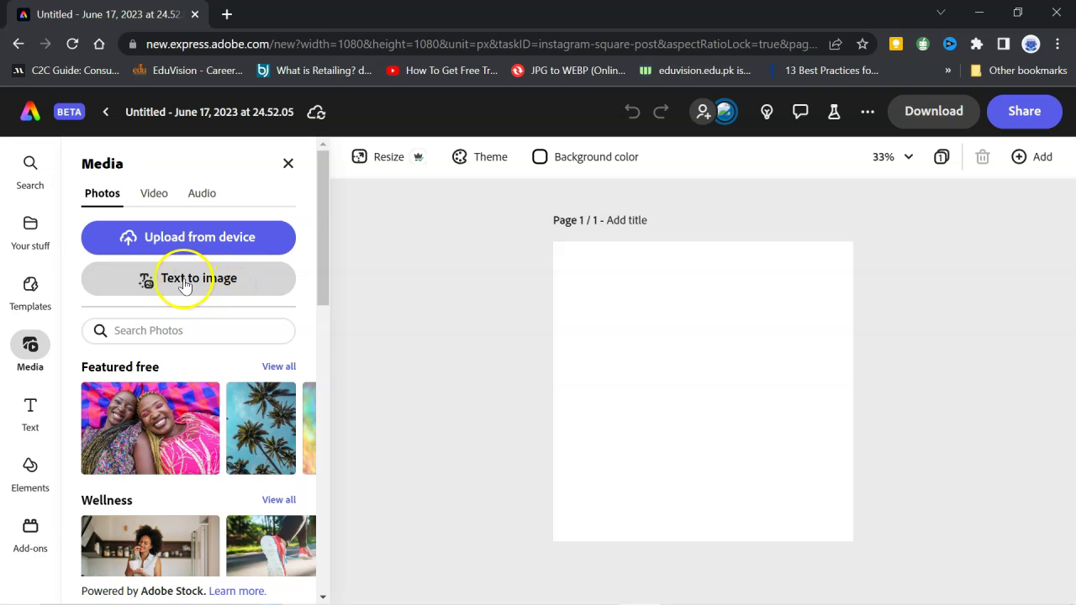
pyautogui.click(177, 282)
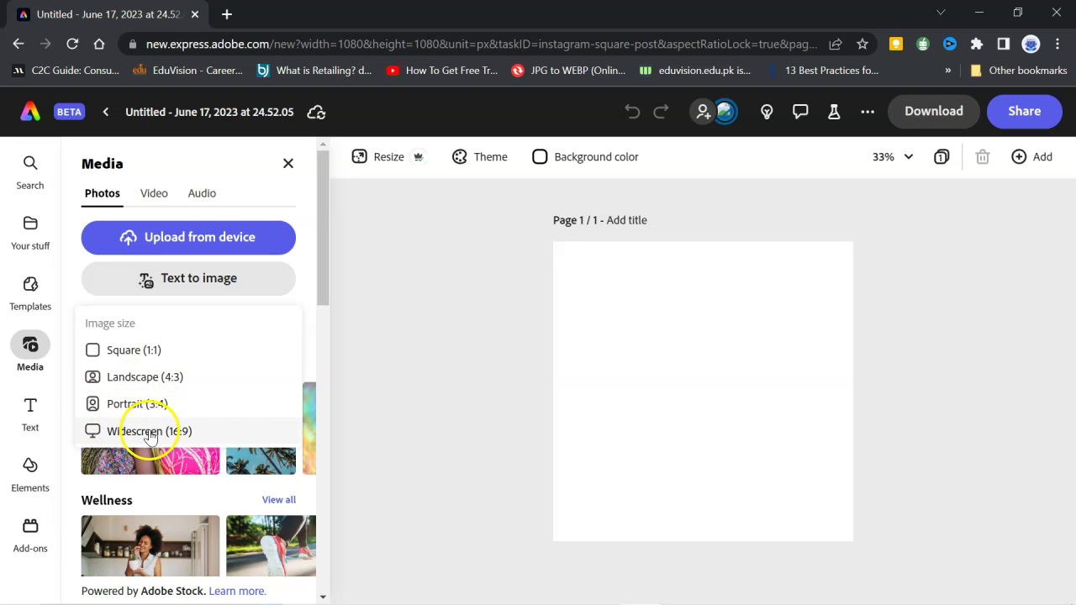
pyautogui.click(132, 349)
pyautogui.click(170, 253)
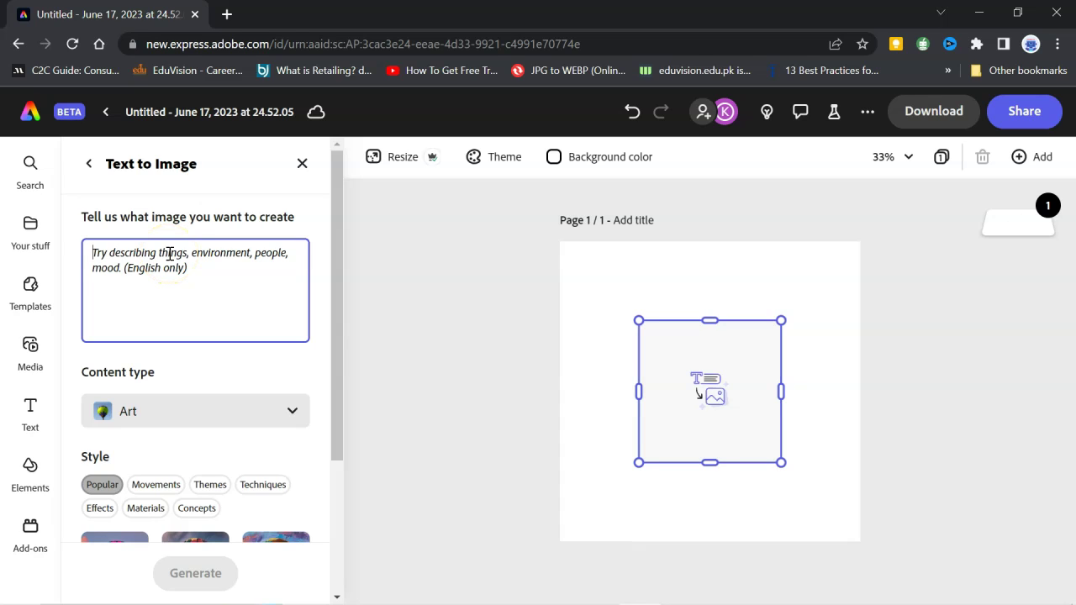
# - Enter the prompt 'Dark Night in Summer', keep Art content type, and apply the Splattering technique
pyautogui.click(198, 282)
pyautogui.write('Dark Night')
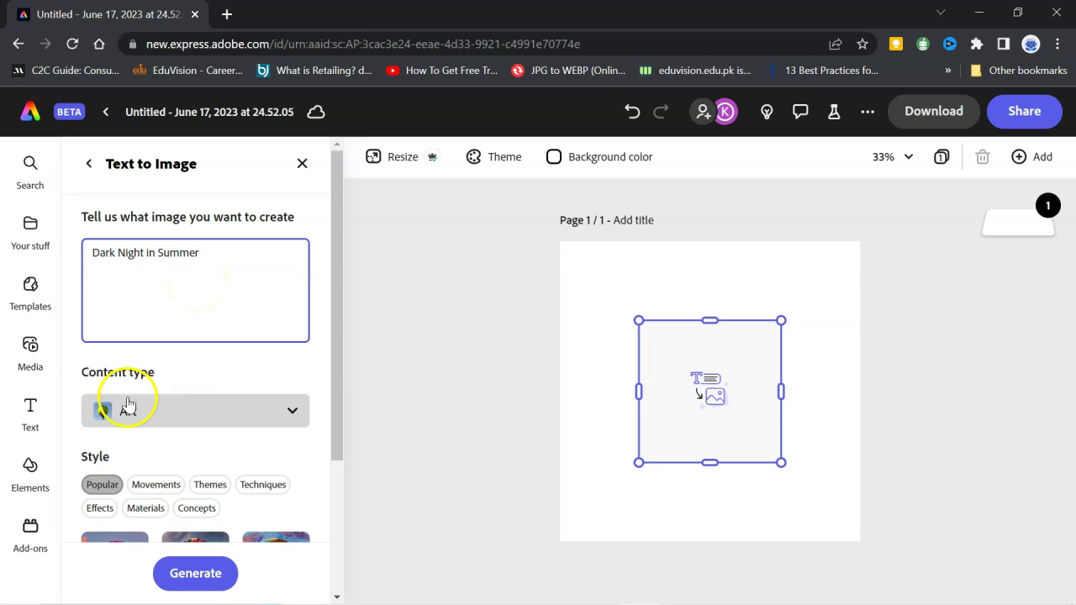
pyautogui.click(238, 411)
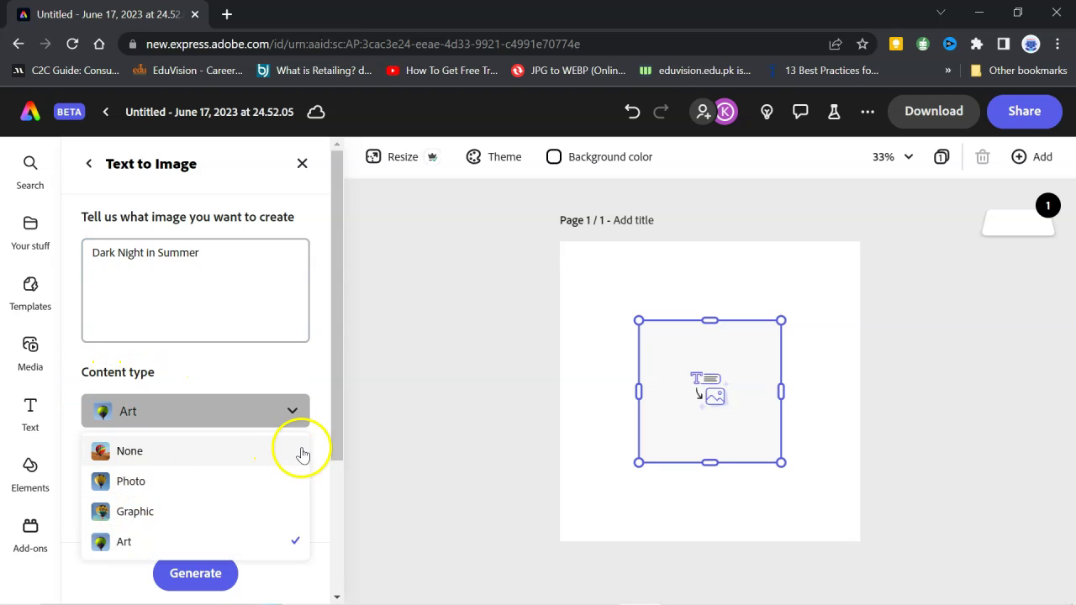
pyautogui.scroll(-3, 300, 451)
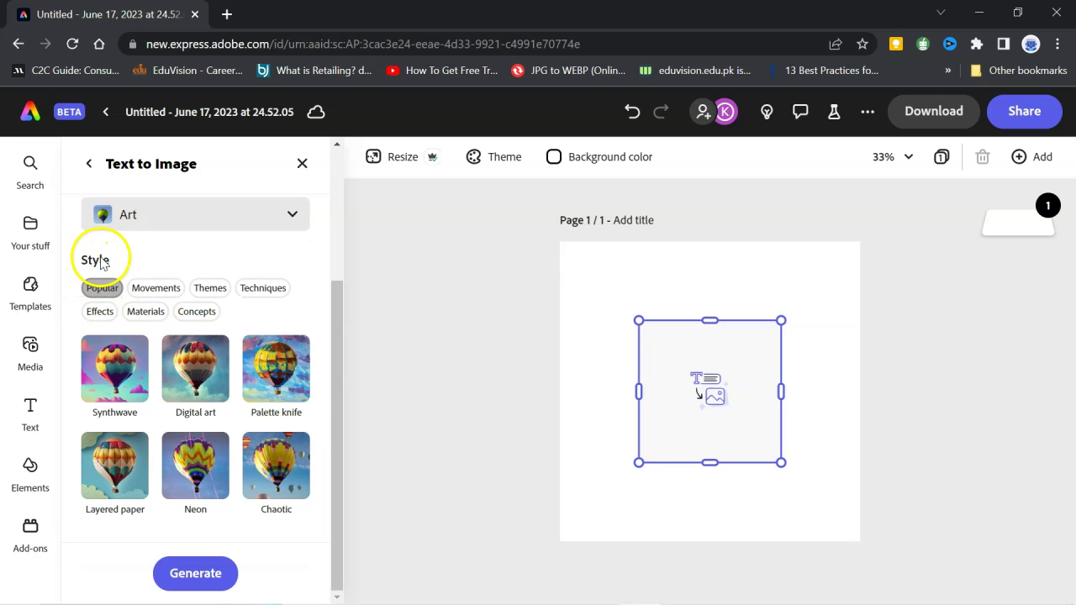
pyautogui.click(152, 289)
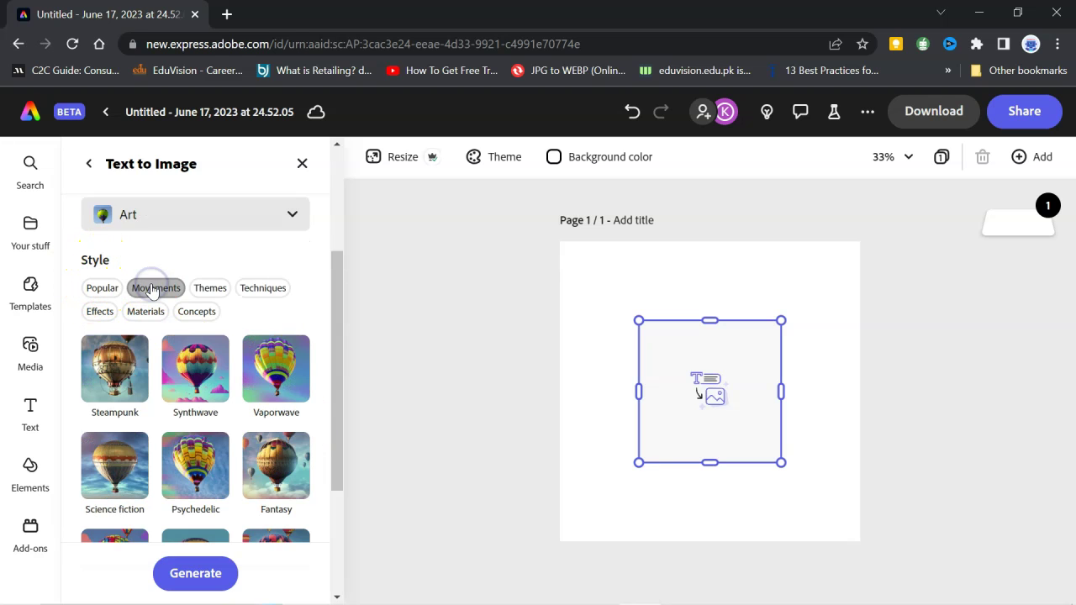
pyautogui.click(208, 286)
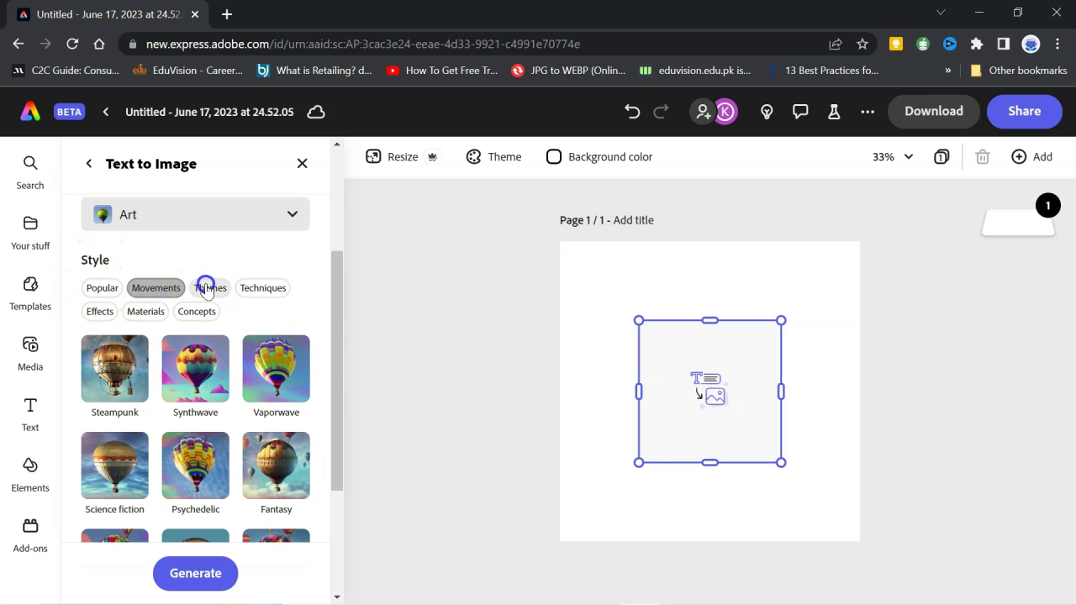
pyautogui.click(269, 289)
pyautogui.click(220, 402)
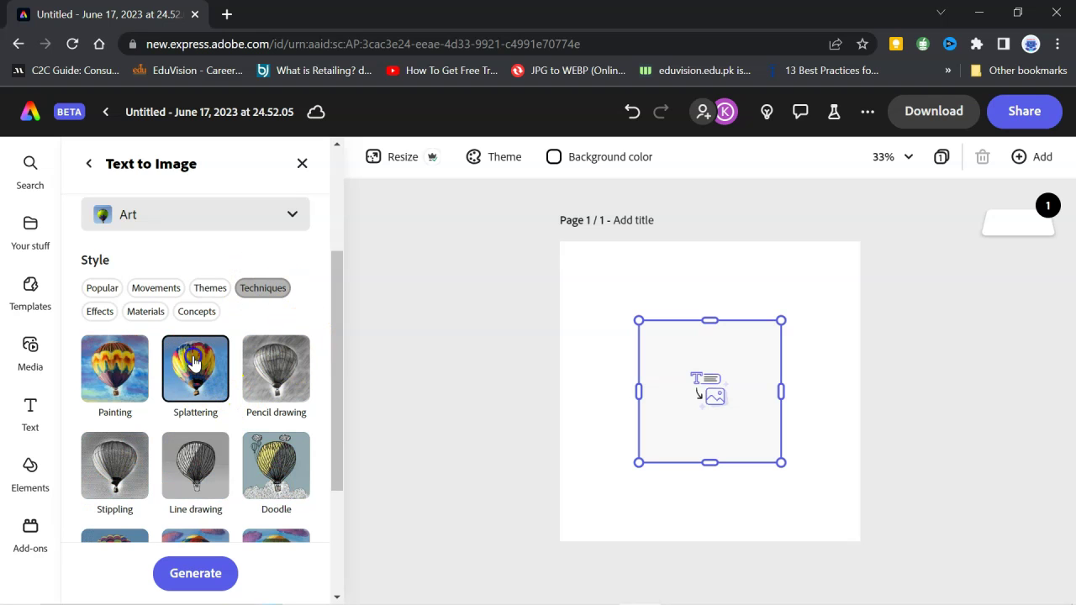
pyautogui.scroll(-3, 206, 454)
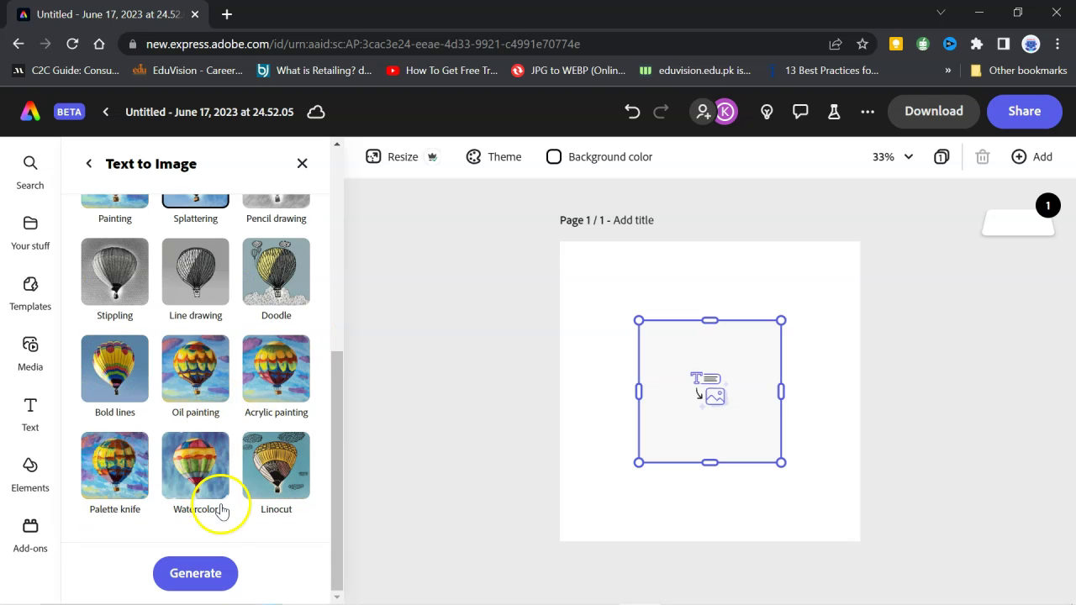
# - Generate images, load more variations, and place the moonlit lake landscape on the canvas
pyautogui.click(220, 577)
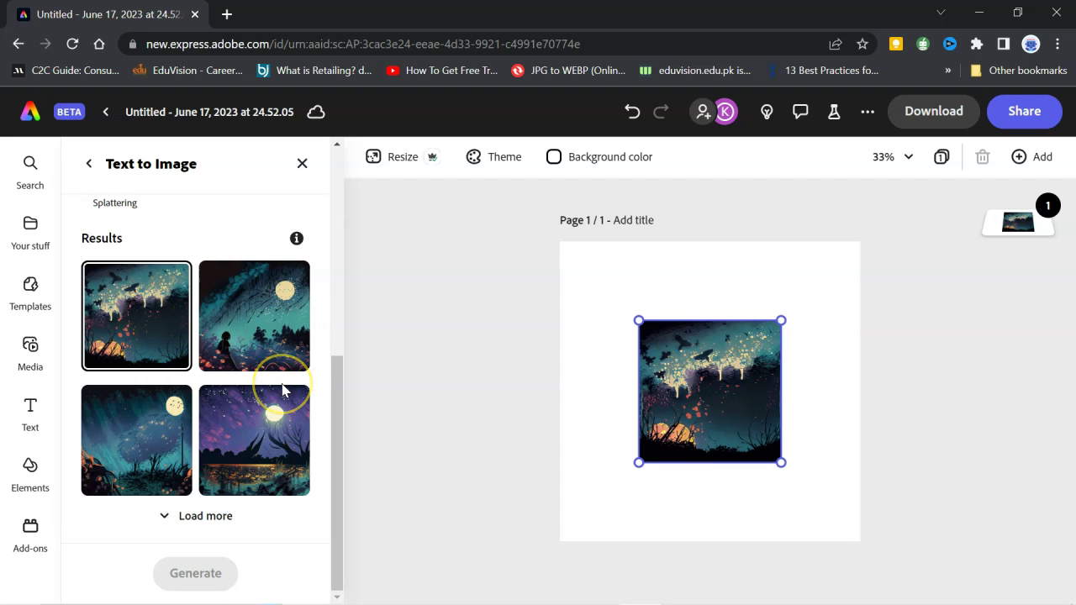
pyautogui.click(184, 518)
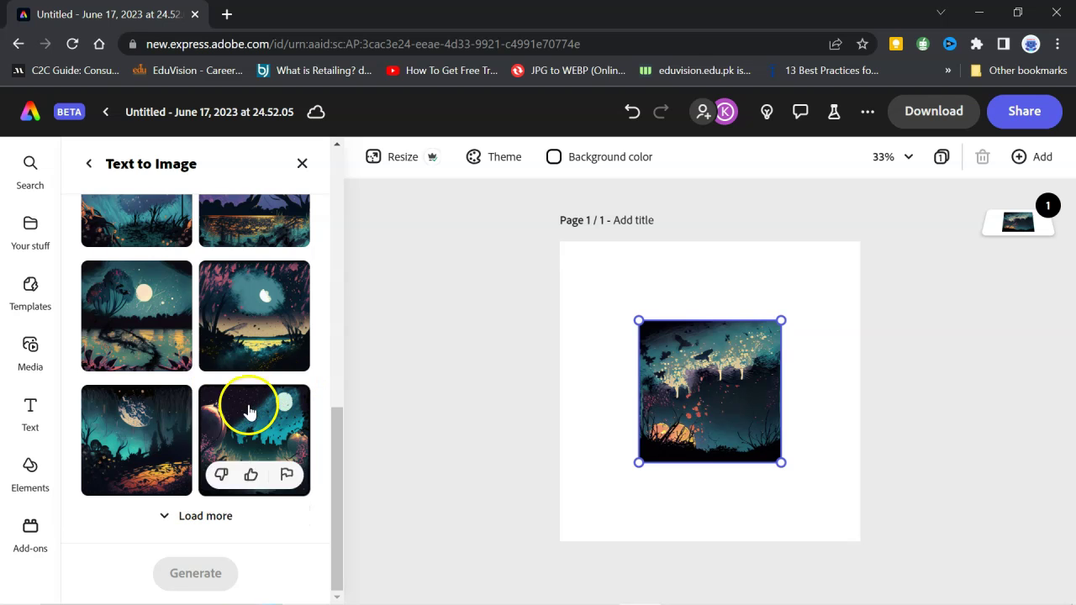
pyautogui.click(143, 310)
# - Set the moonlit lake landscape image as the page background
pyautogui.click(717, 422)
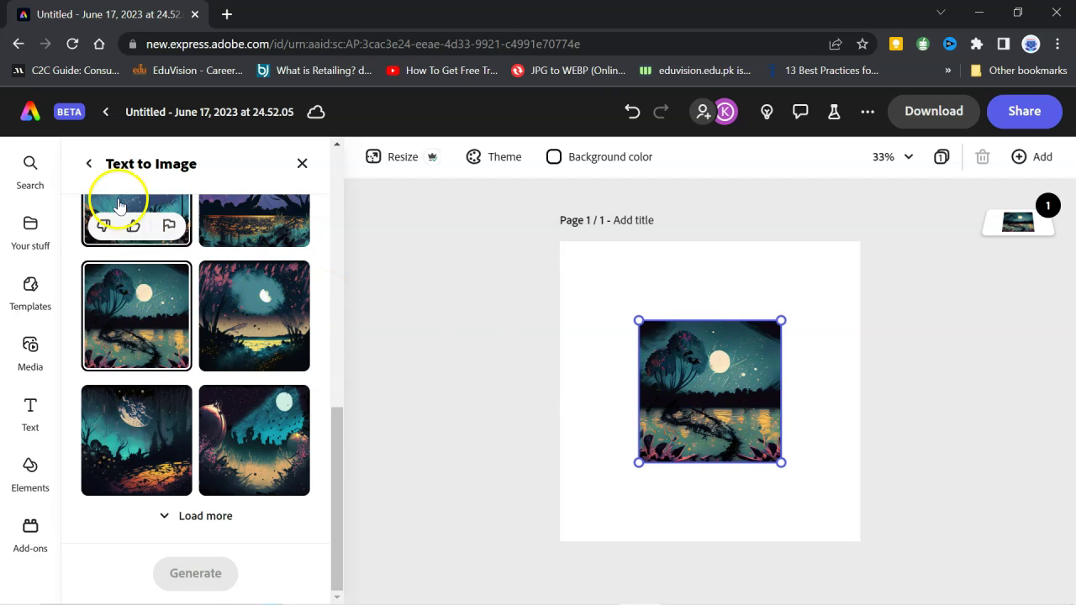
pyautogui.click(90, 164)
pyautogui.scroll(-3, 209, 361)
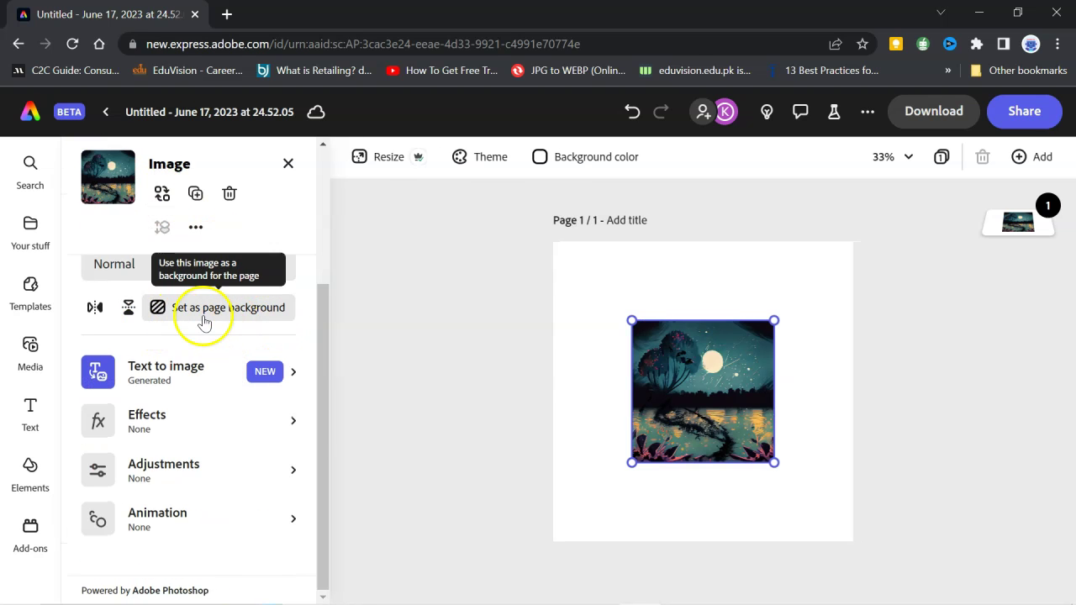
pyautogui.click(263, 318)
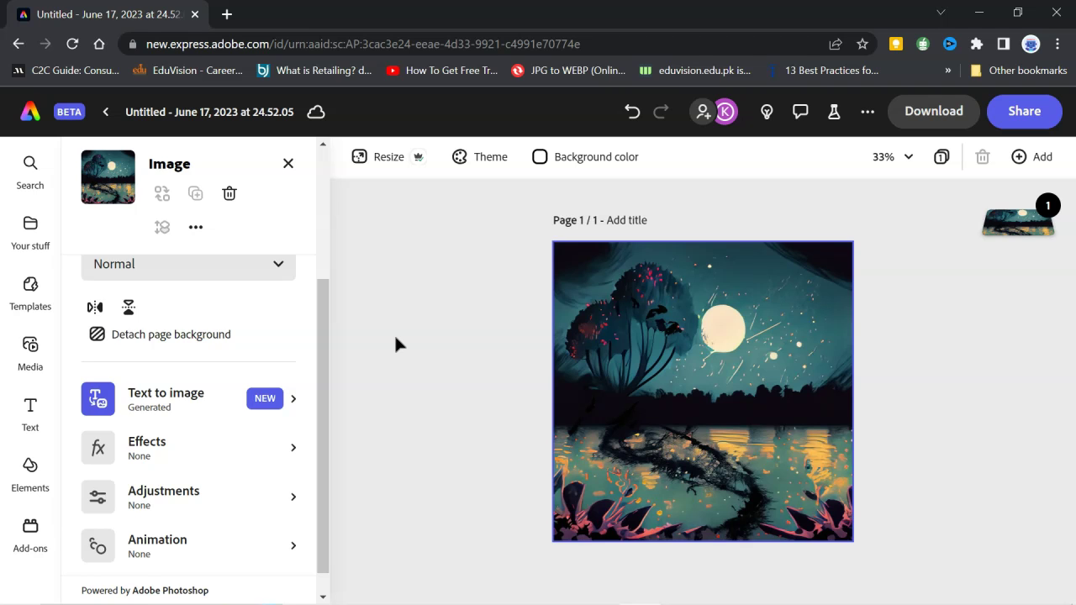
# - Generate Art from the prompt 'Futuristic Car' and place the car-in-tunnel result
pyautogui.click(190, 261)
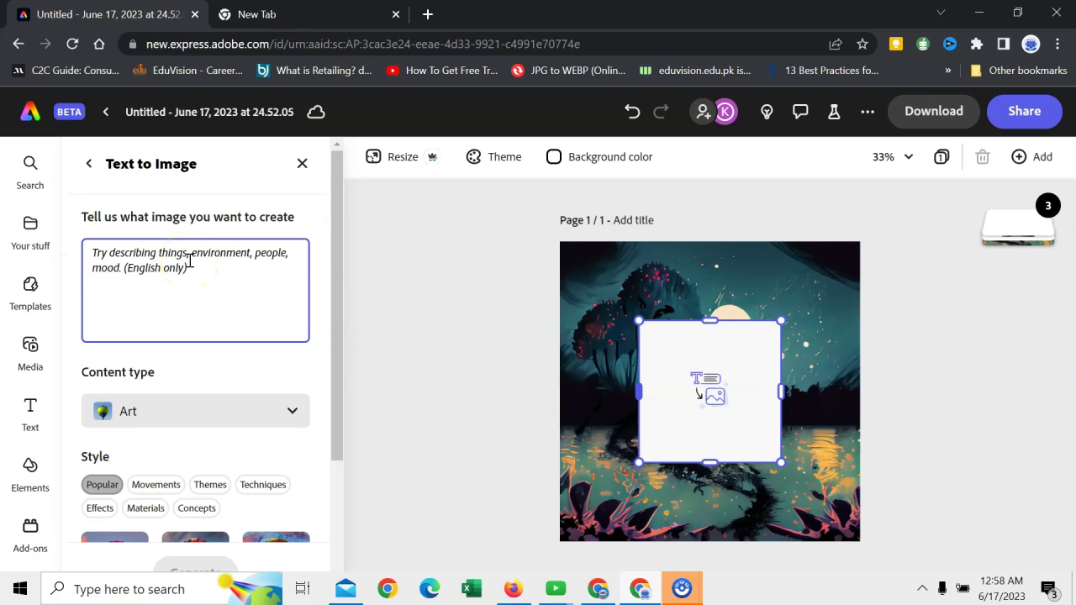
pyautogui.write('Futuristic Car')
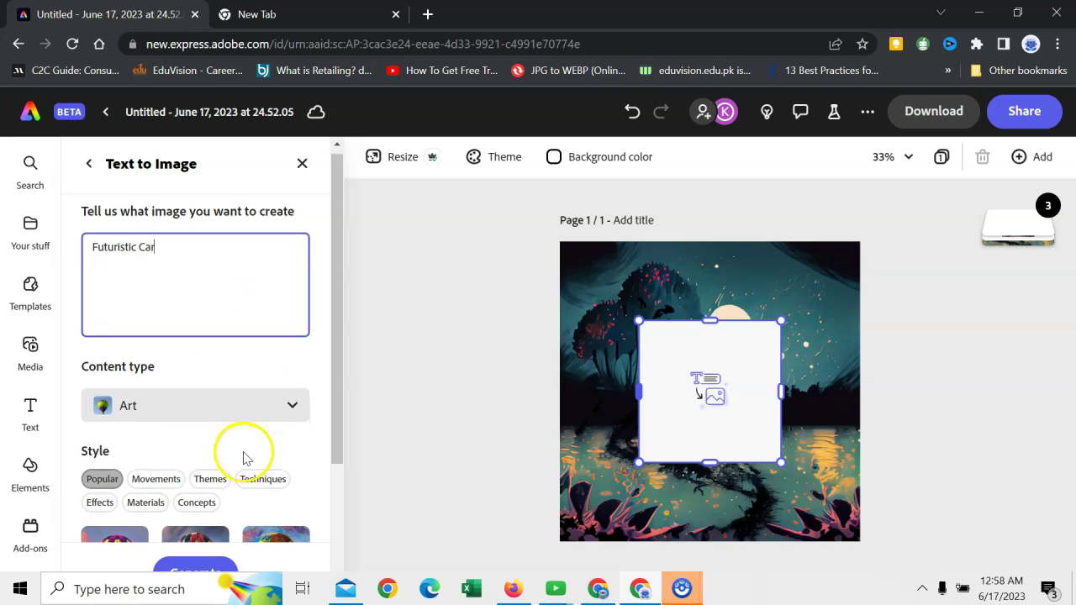
pyautogui.scroll(-1, 184, 395)
pyautogui.click(212, 333)
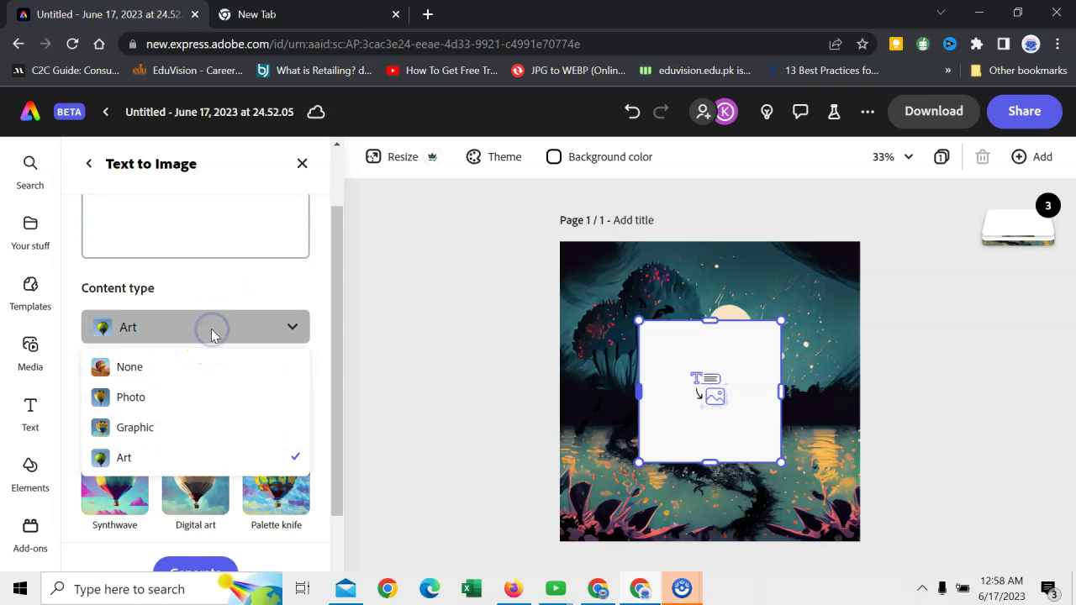
pyautogui.click(211, 335)
pyautogui.scroll(-1, 198, 340)
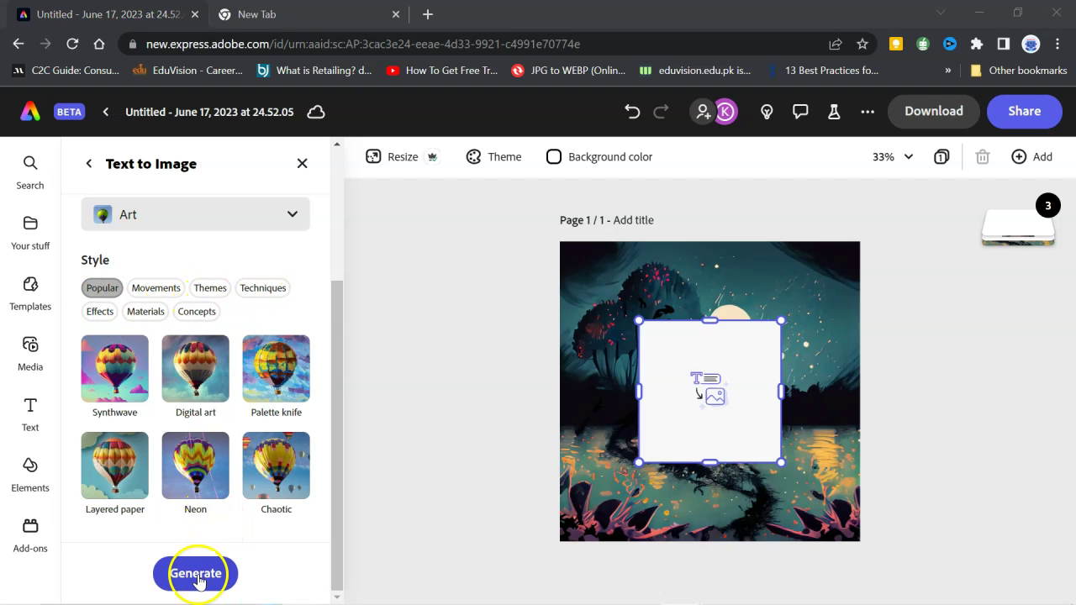
pyautogui.click(196, 574)
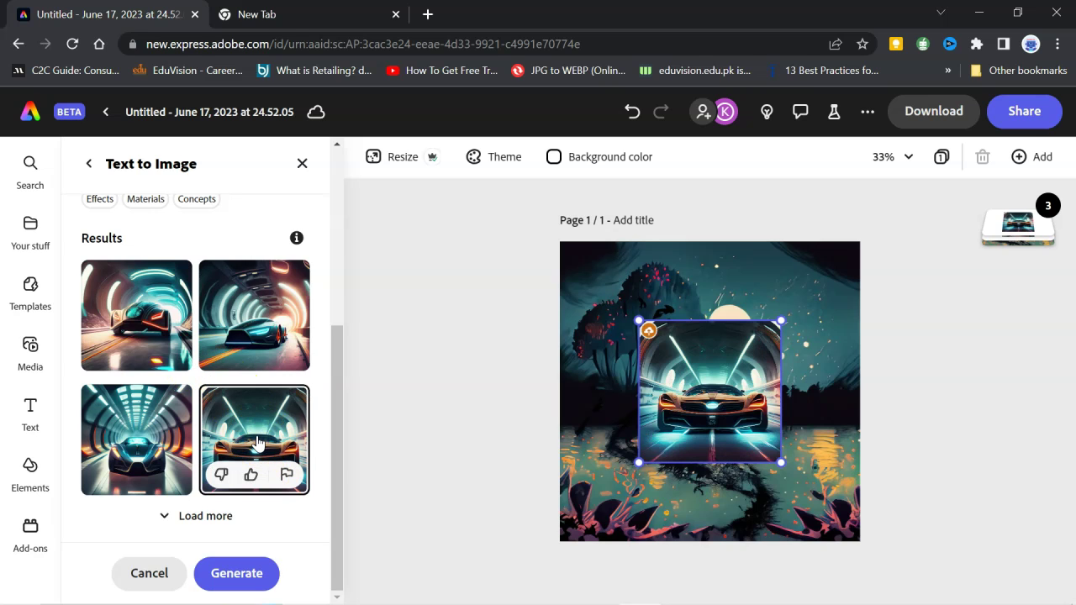
# - Remove the car image's background, enlarge it at the lower centre, and add a text box
pyautogui.click(90, 165)
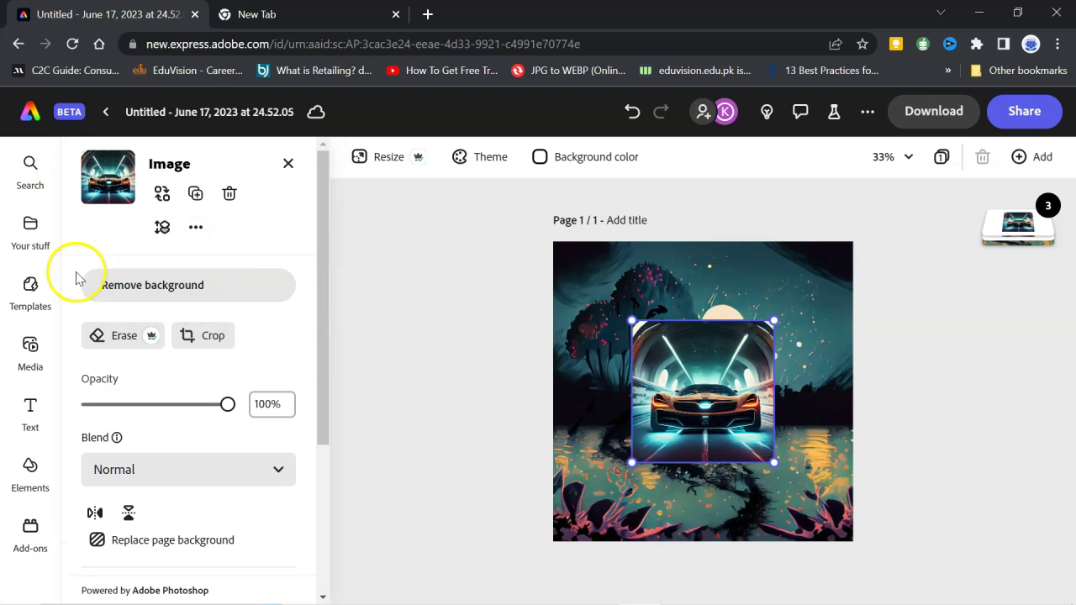
pyautogui.click(162, 286)
pyautogui.click(761, 431)
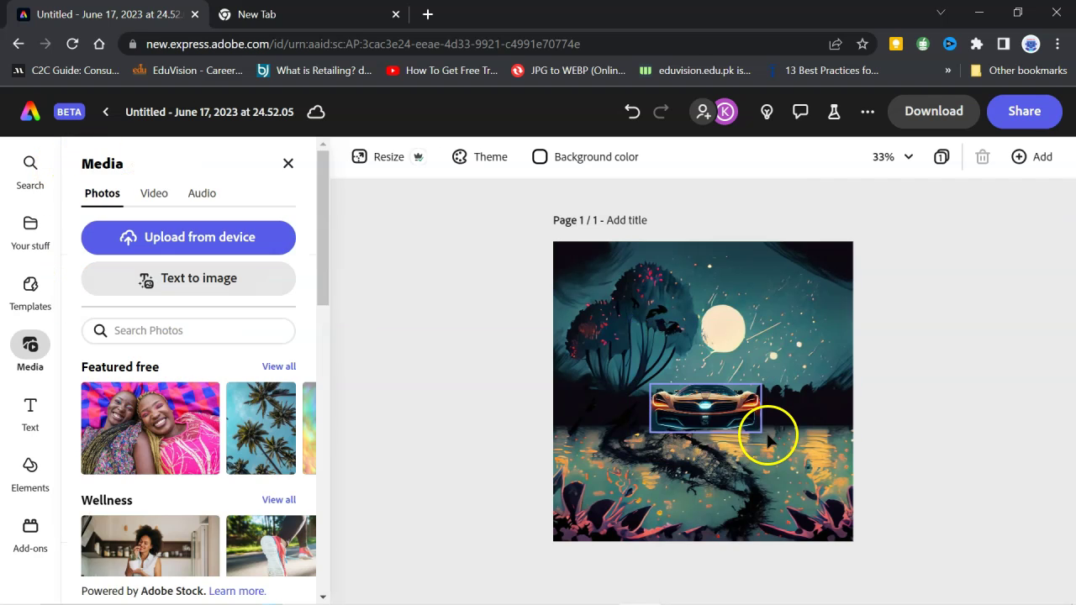
pyautogui.moveTo(756, 427); pyautogui.dragTo(837, 528)
pyautogui.moveTo(784, 457); pyautogui.dragTo(733, 479)
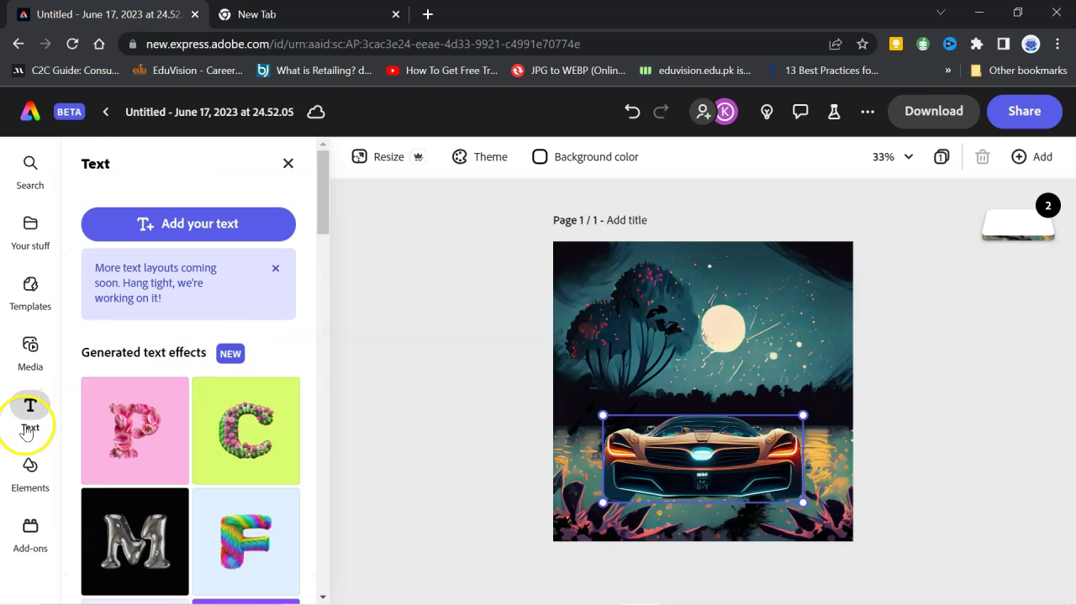
pyautogui.click(213, 224)
# - Title the text 'Futuristic Car' in the first Recommended style with a light orange-yellow fill
pyautogui.write('Futuristic')
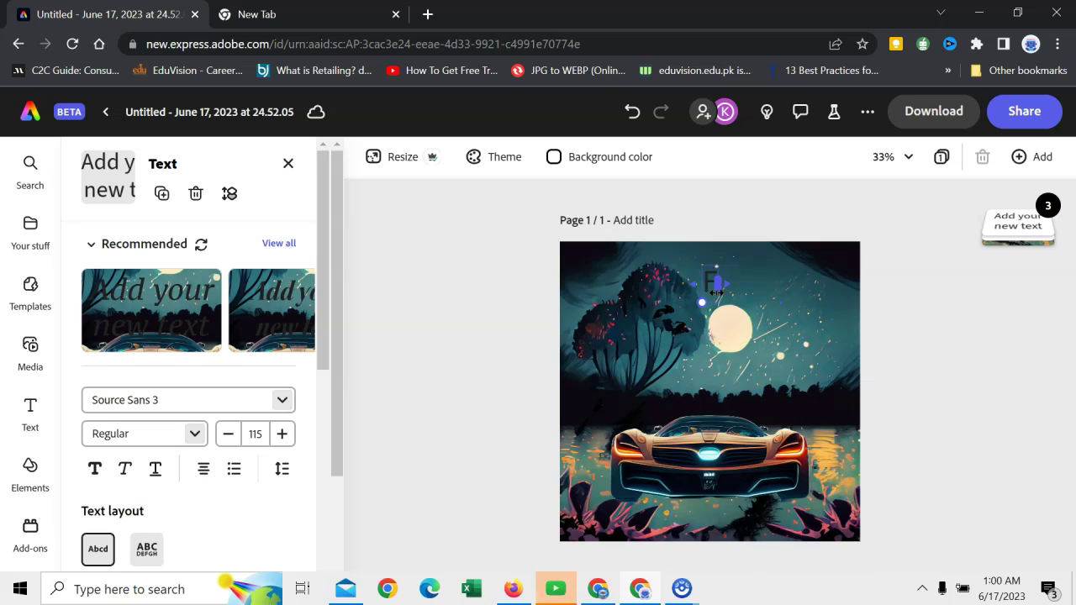
pyautogui.write(' Car')
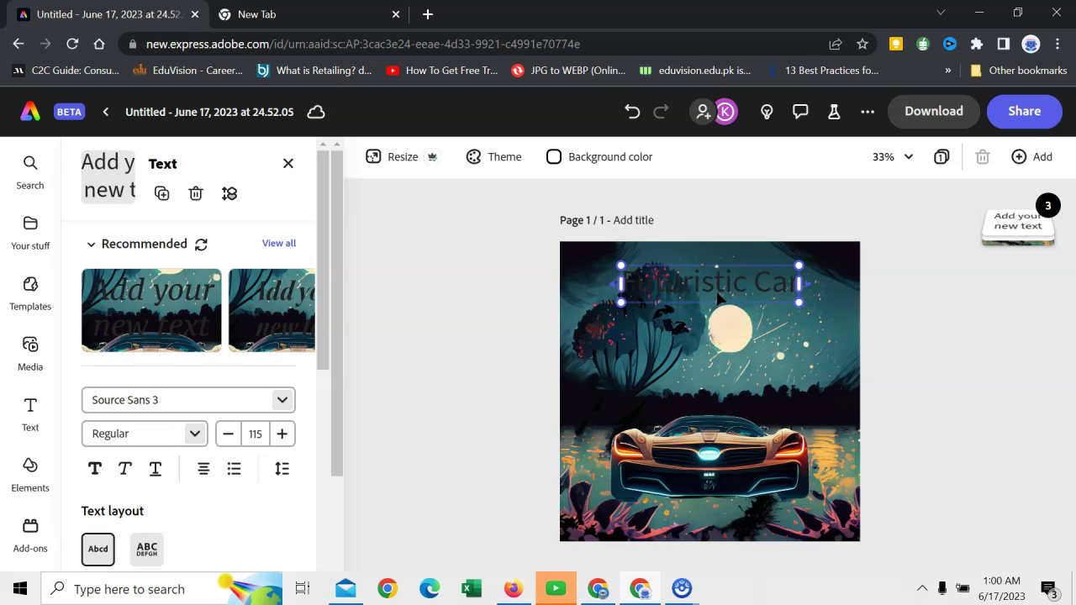
pyautogui.click(282, 311)
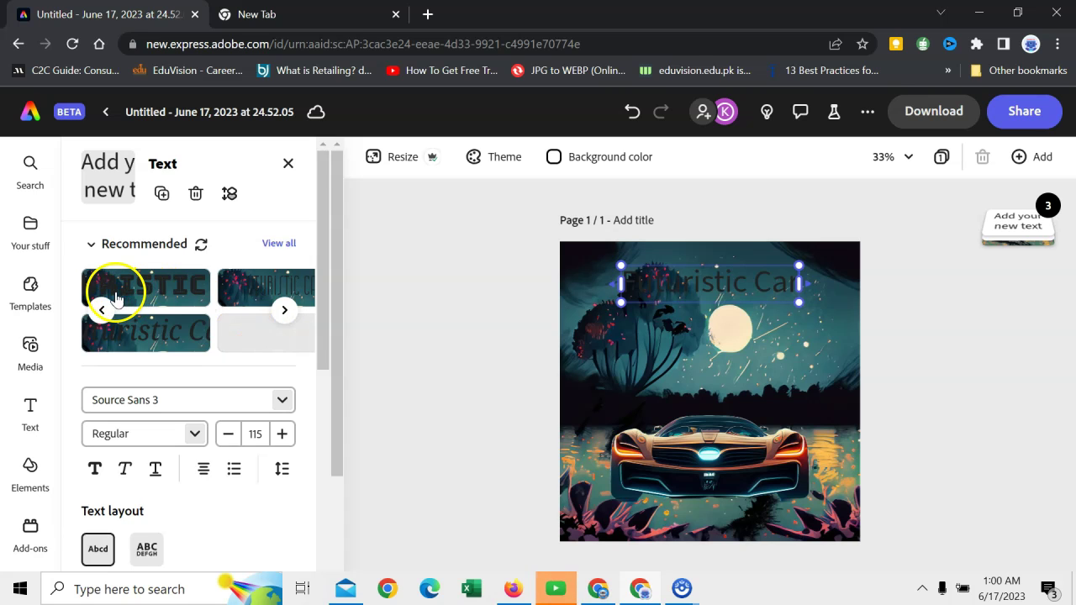
pyautogui.click(164, 295)
pyautogui.scroll(-3, 126, 361)
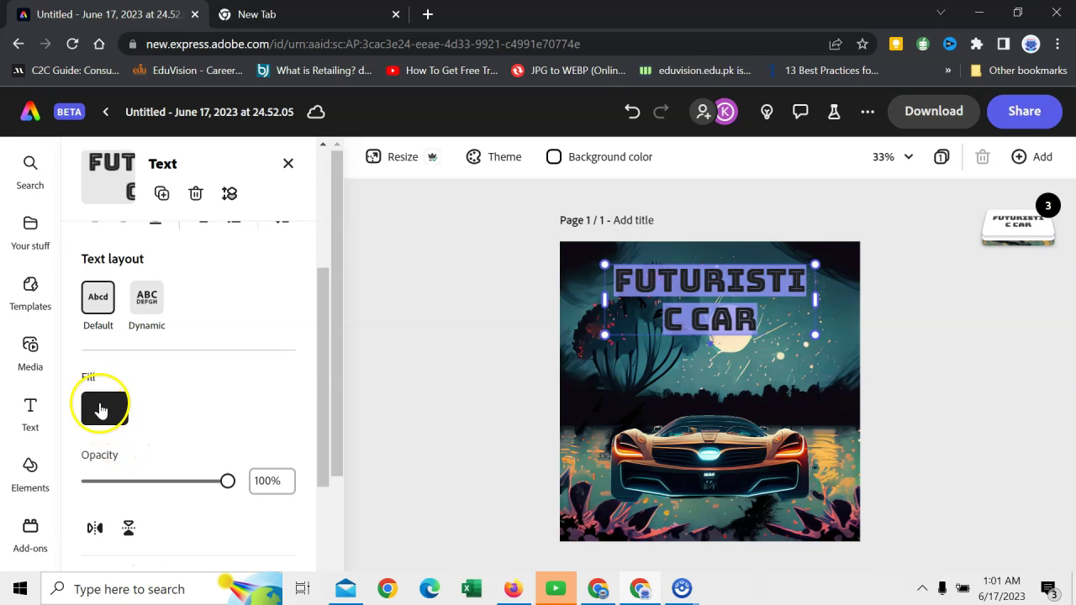
pyautogui.click(101, 407)
pyautogui.click(170, 550)
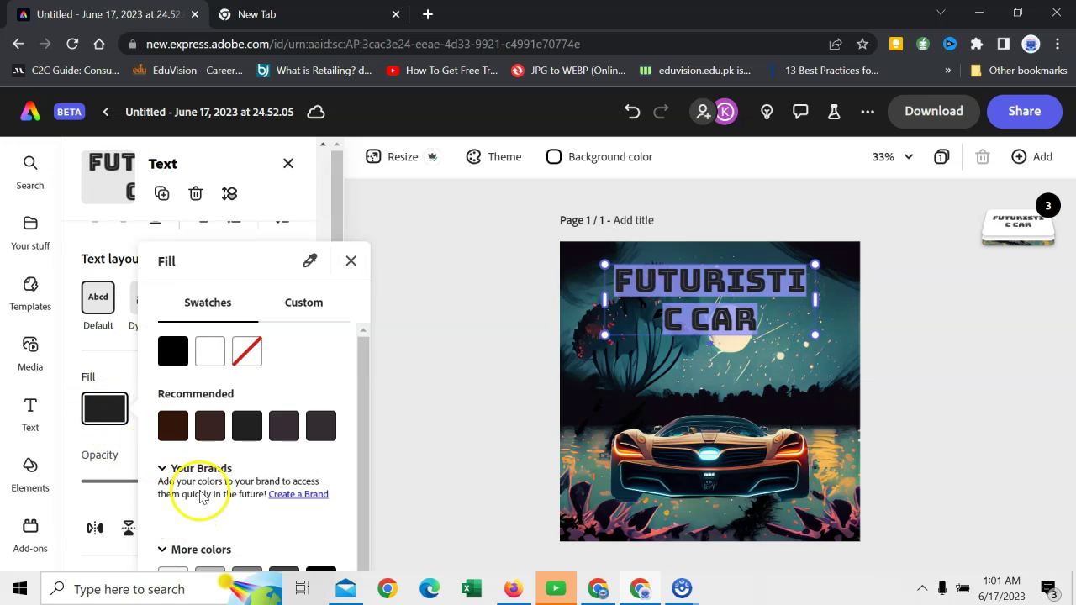
pyautogui.scroll(-5, 204, 500)
pyautogui.click(209, 557)
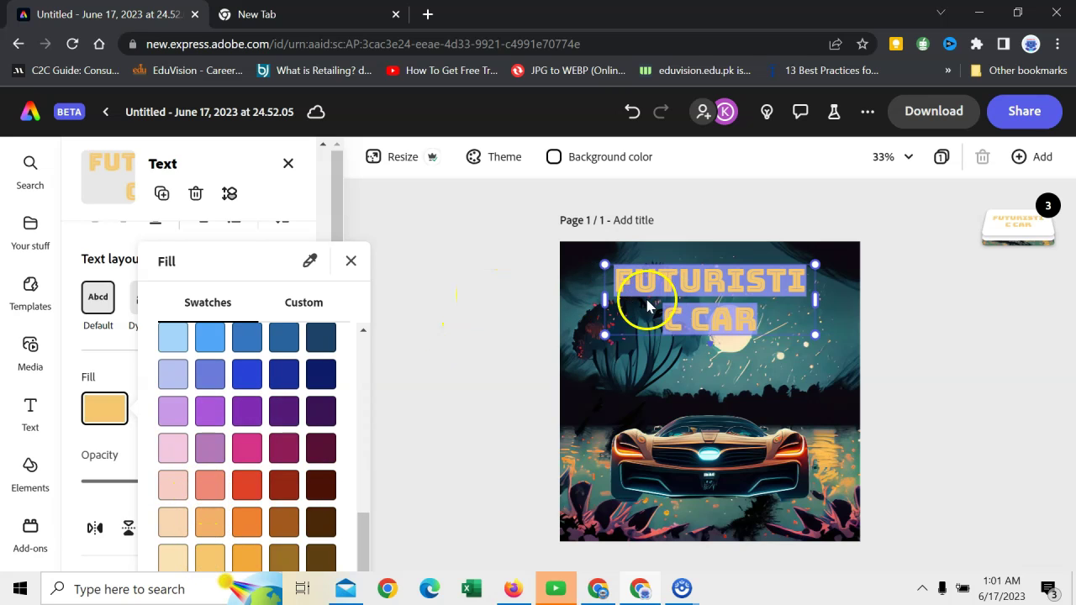
pyautogui.click(512, 309)
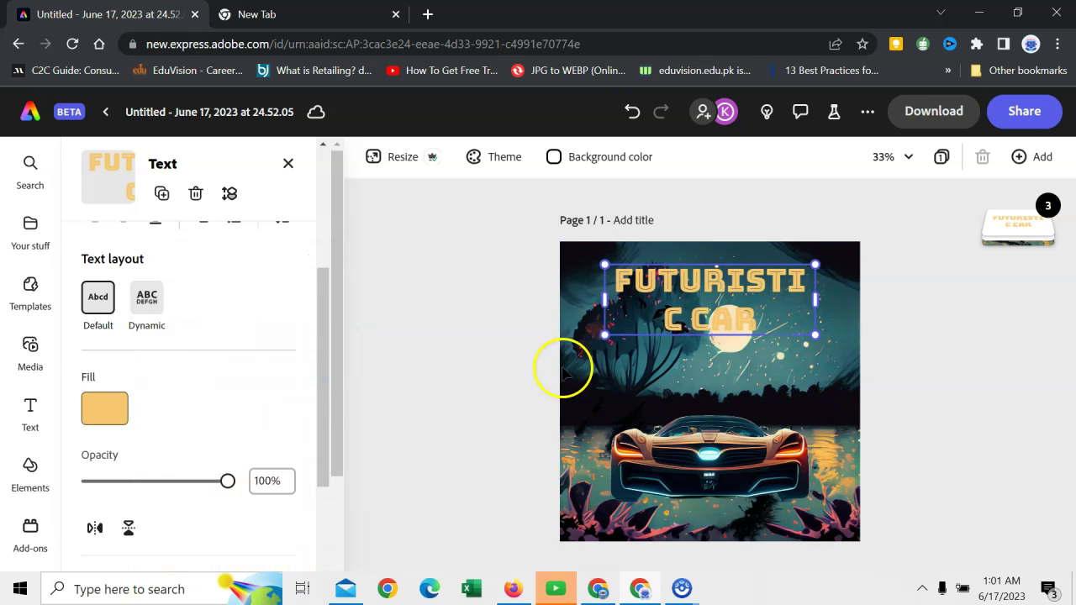
# - Apply the Green gooey slime sample text effect to the FUTURISTIC CAR title
pyautogui.scroll(-3, 260, 396)
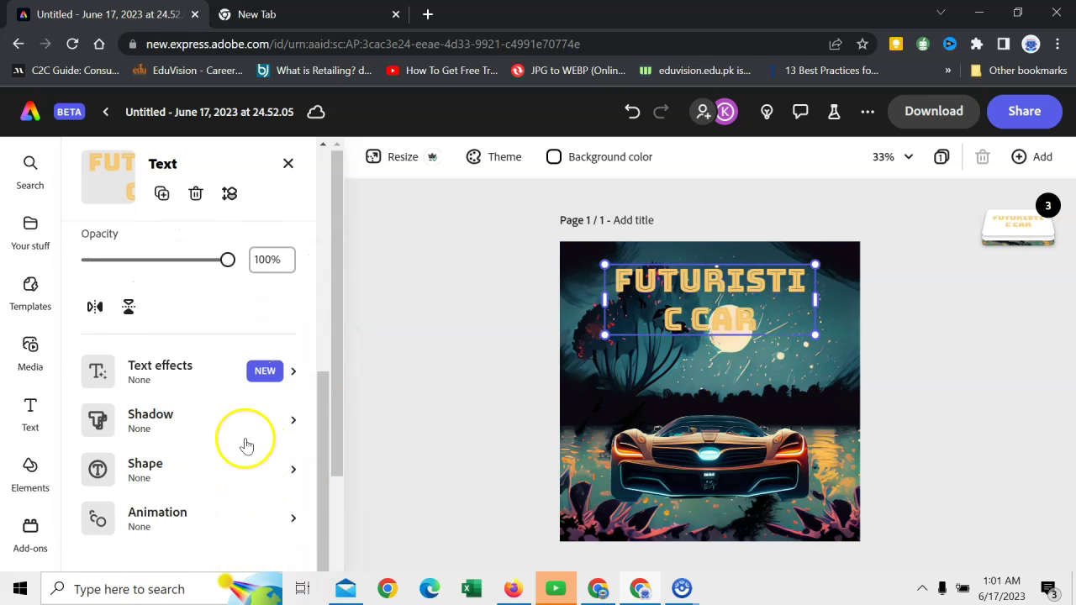
pyautogui.click(149, 371)
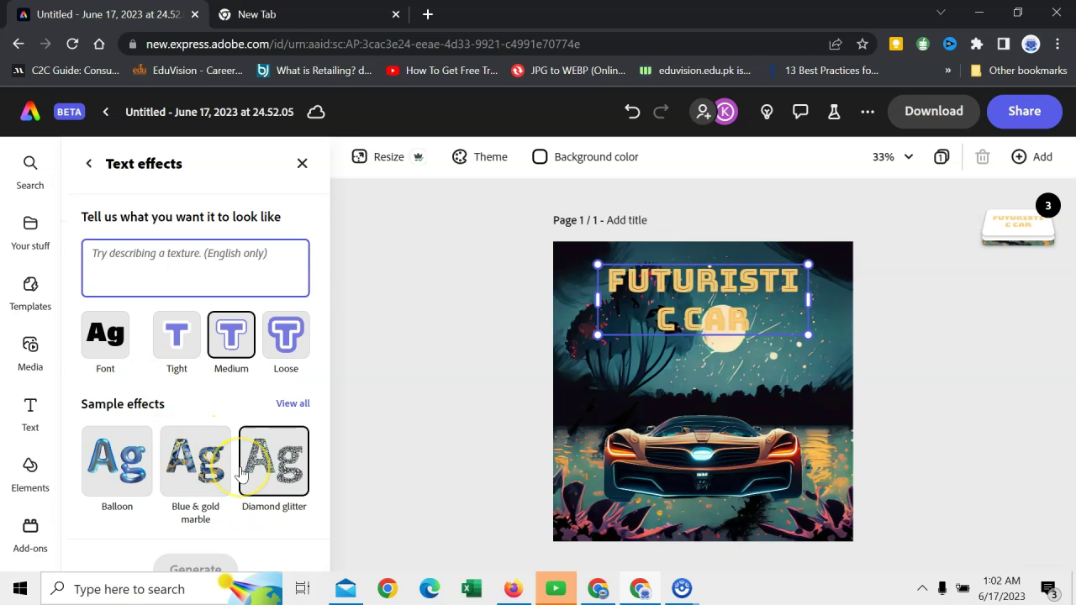
pyautogui.click(291, 404)
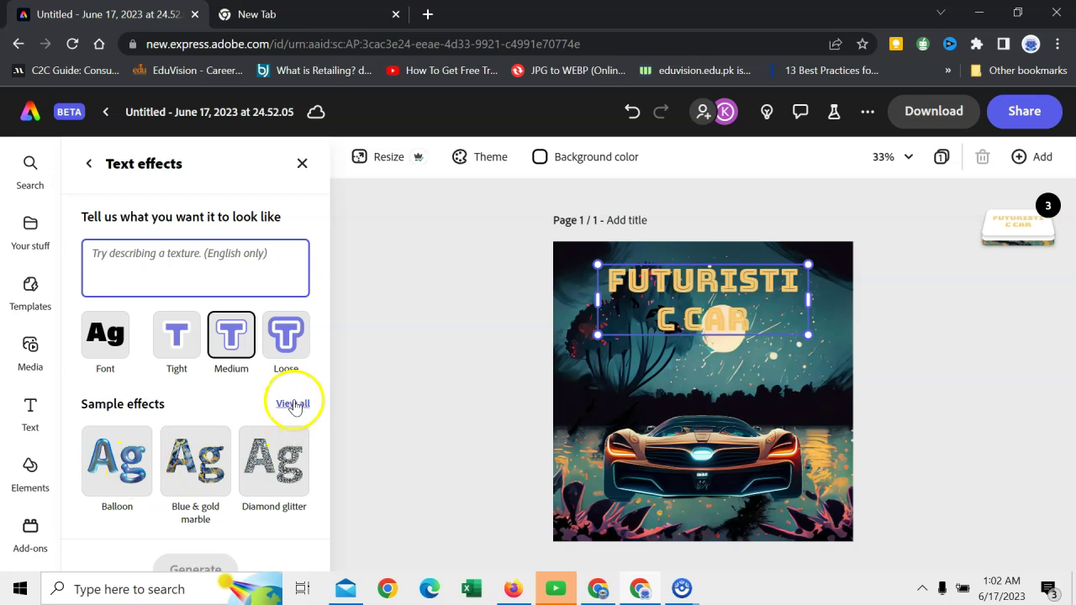
pyautogui.click(118, 292)
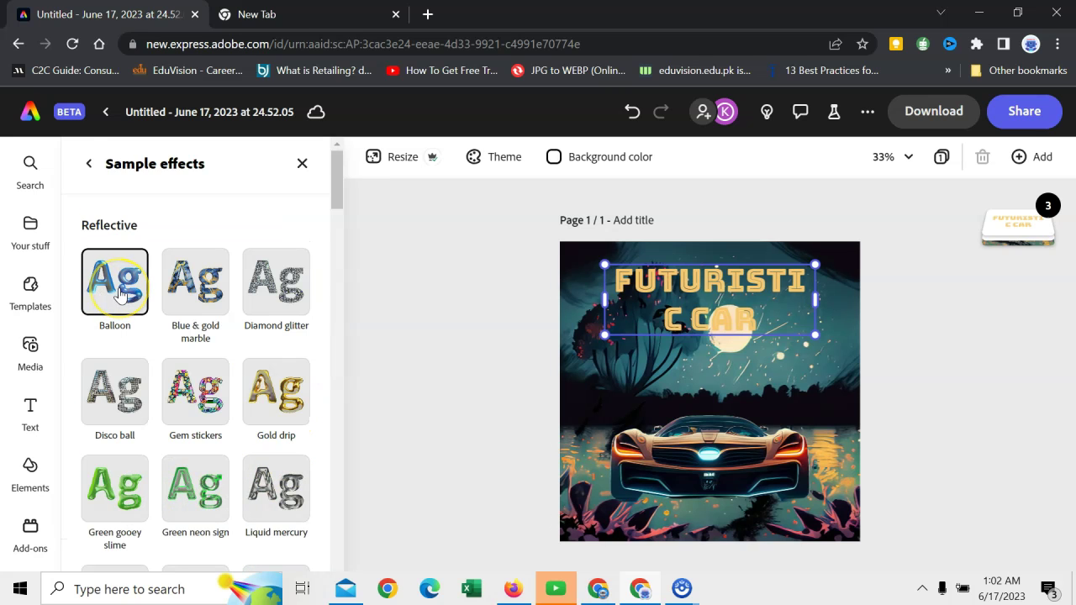
pyautogui.click(195, 291)
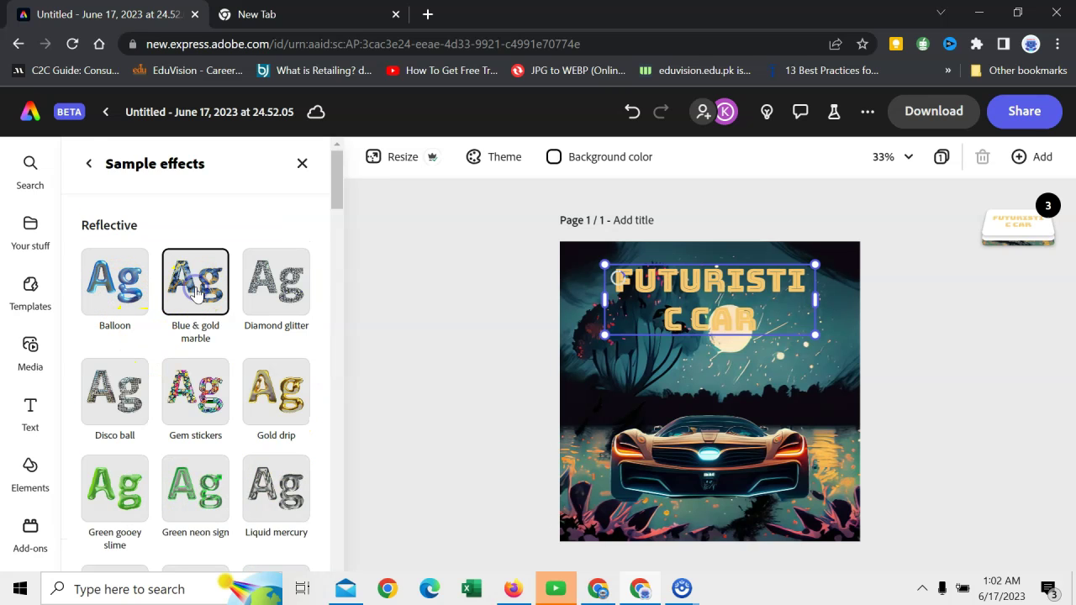
pyautogui.click(214, 336)
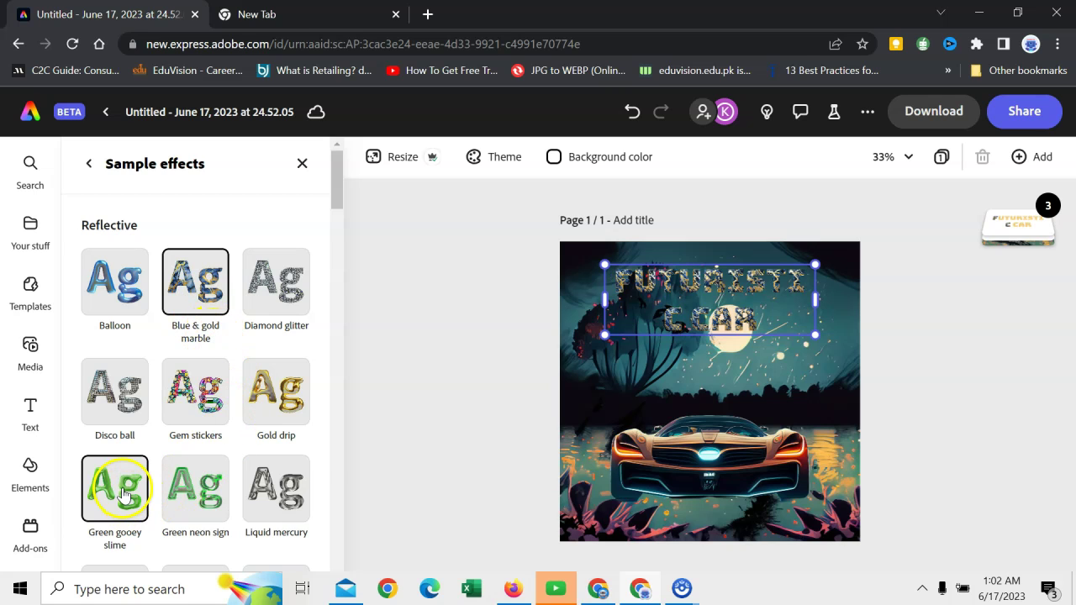
pyautogui.scroll(-10, 122, 494)
pyautogui.moveTo(785, 329); pyautogui.dragTo(783, 336)
pyautogui.scroll(10, 115, 320)
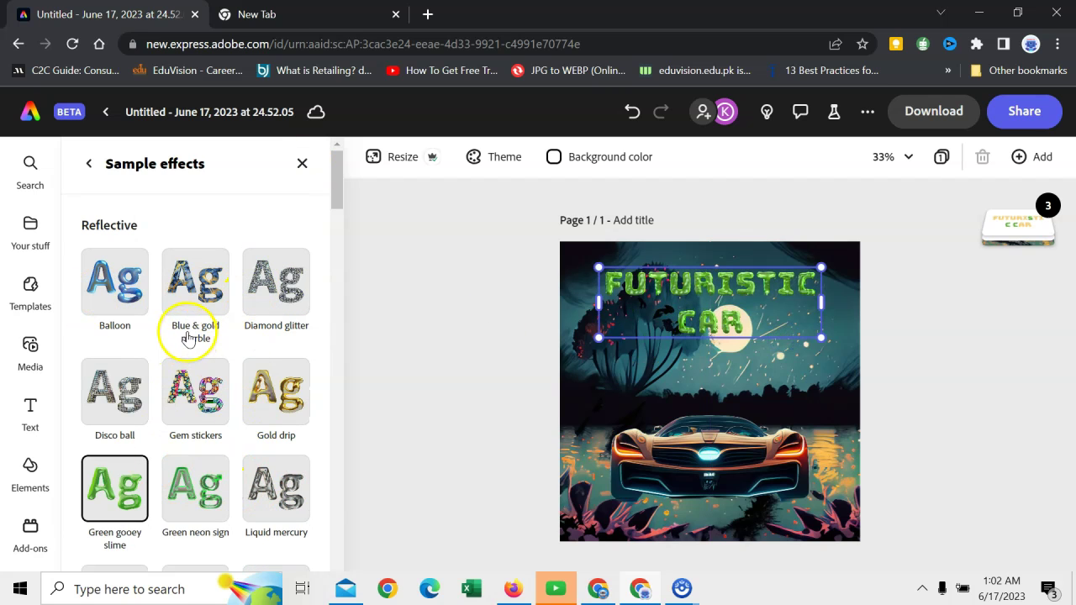
pyautogui.click(303, 161)
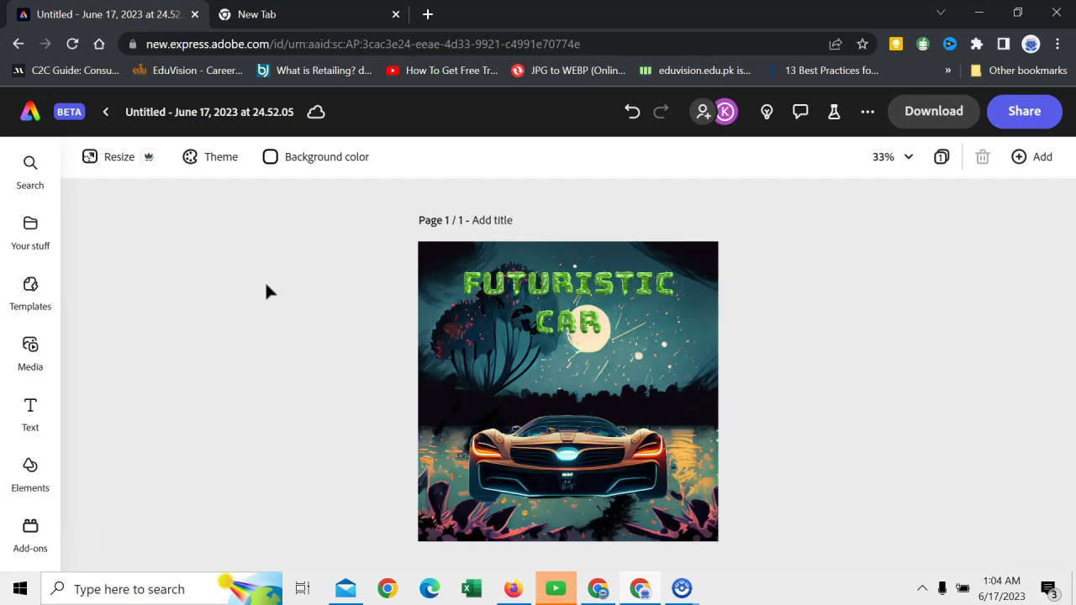
# - Download the design as PNG and view Untitled (2).png in Photos before returning
pyautogui.click(939, 111)
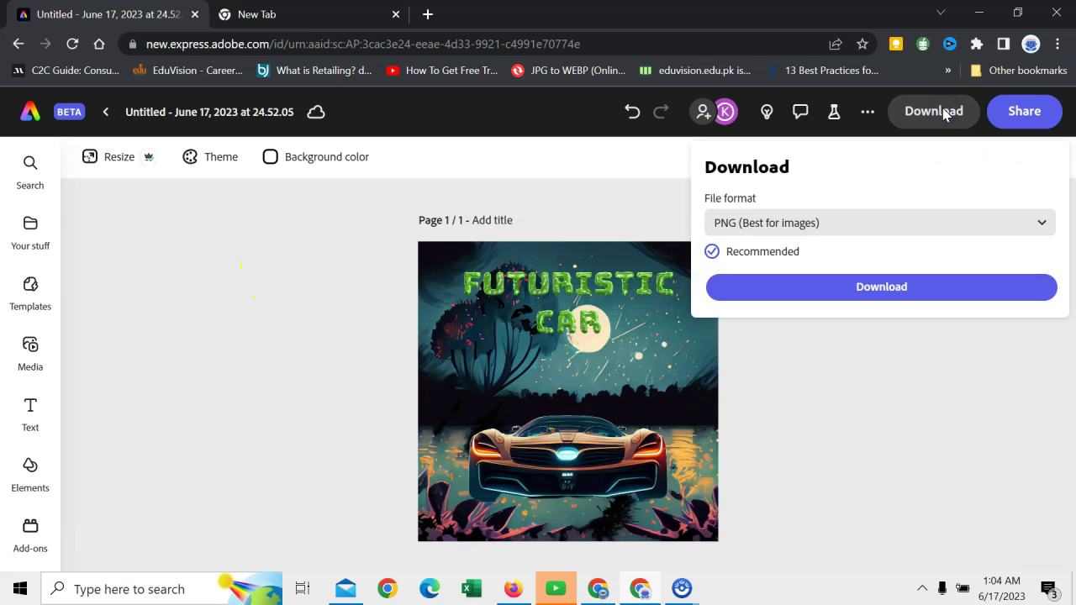
pyautogui.click(857, 222)
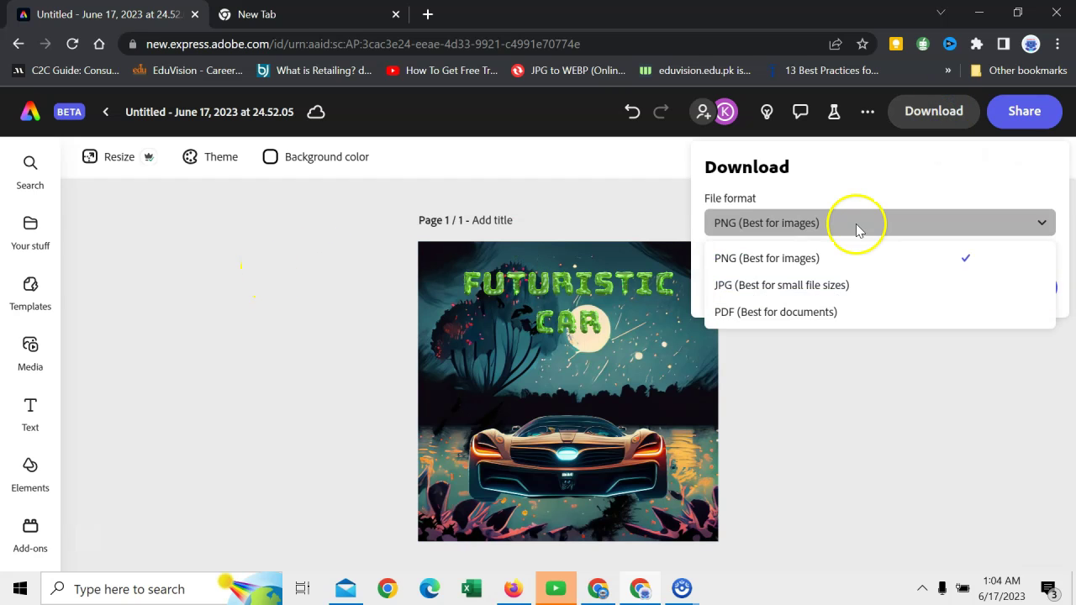
pyautogui.click(783, 260)
pyautogui.click(877, 287)
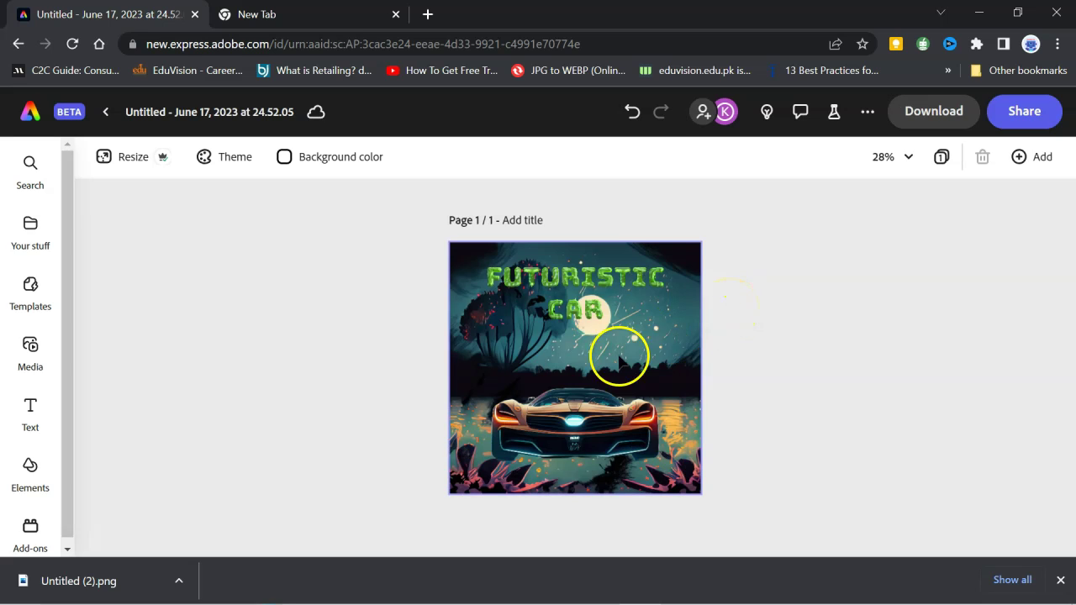
pyautogui.click(65, 580)
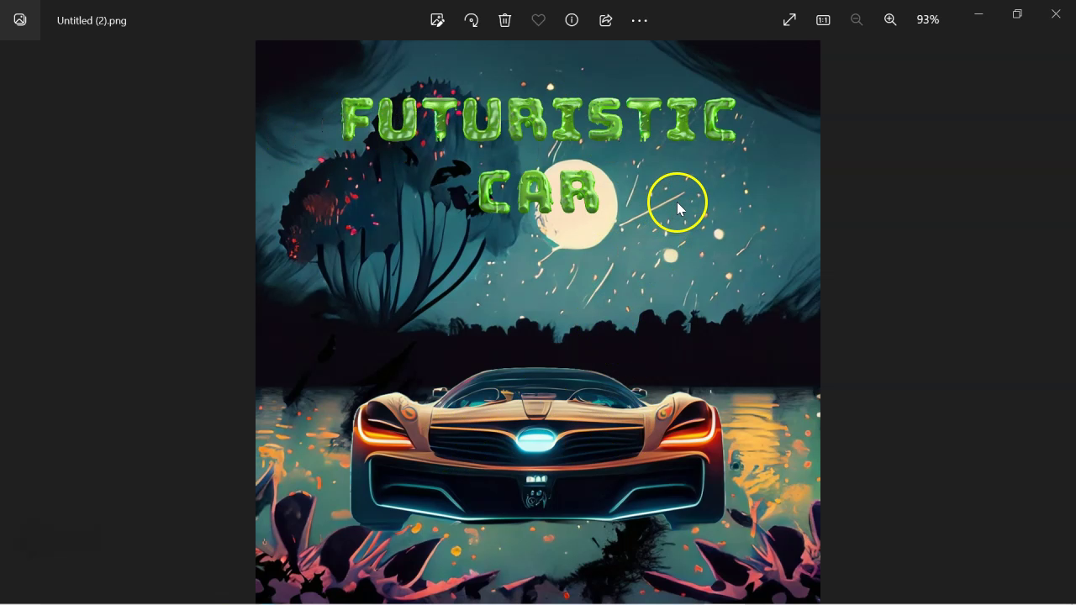
pyautogui.click(1069, 12)
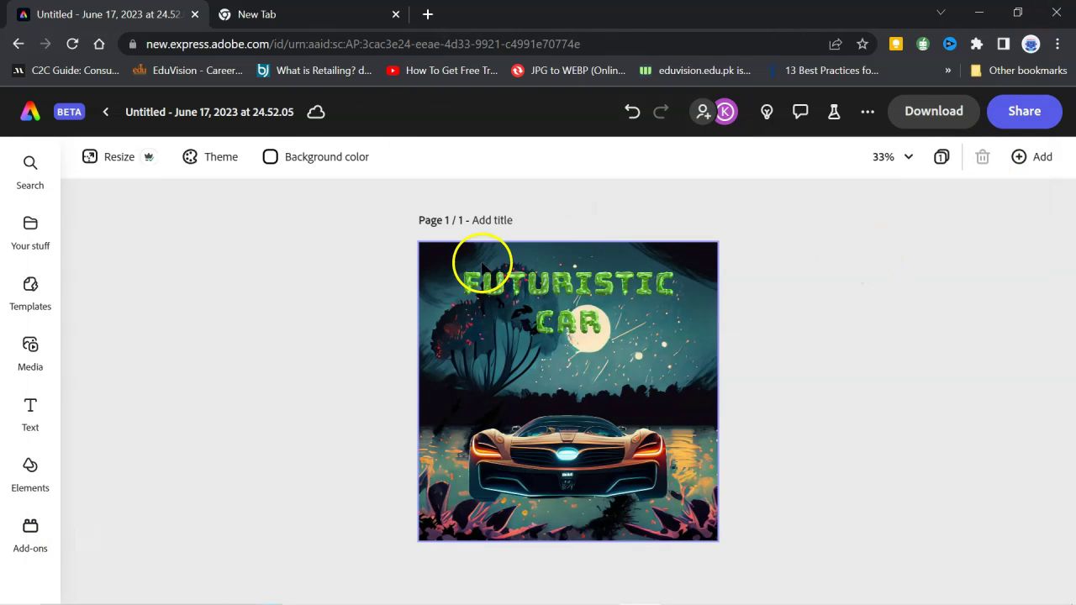
# - Apply the Breathe looping animation to the FUTURISTIC CAR title, with speed 22, Smooth personality and intensity 38
pyautogui.click(30, 345)
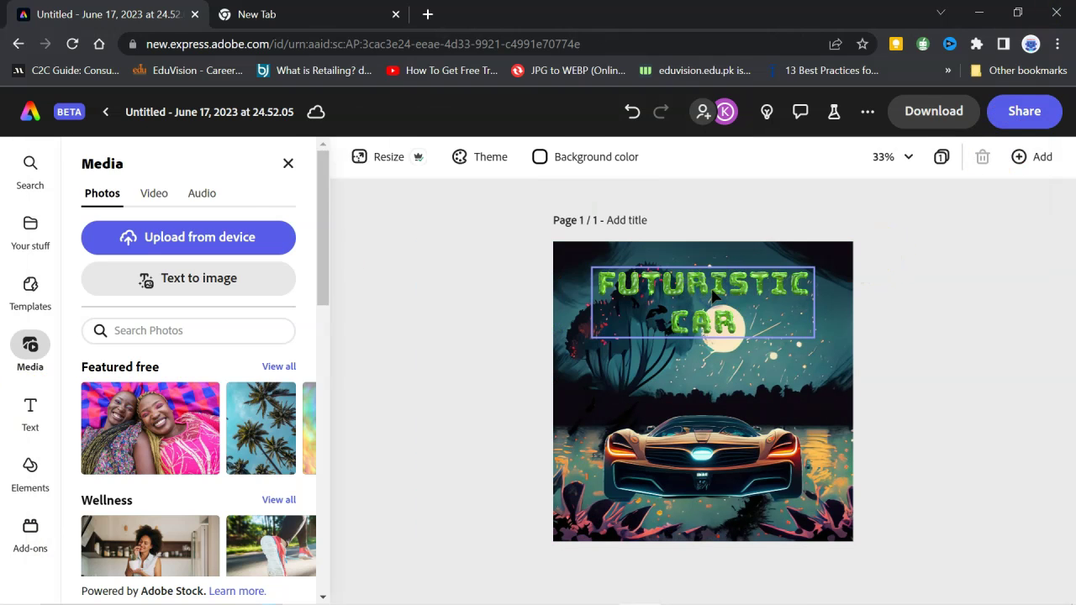
pyautogui.click(713, 296)
pyautogui.scroll(-5, 242, 411)
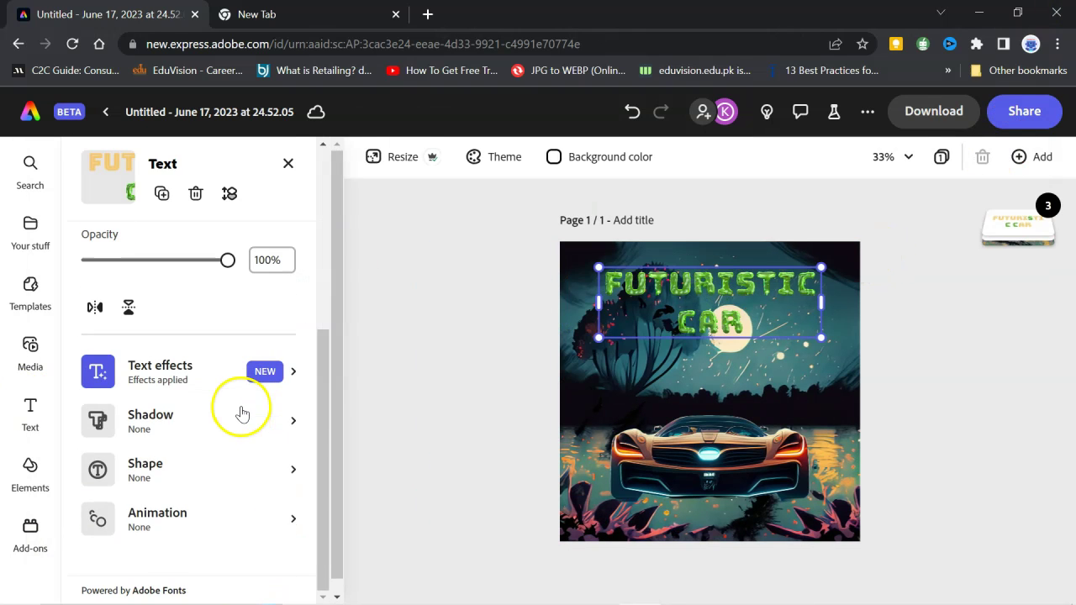
pyautogui.click(135, 516)
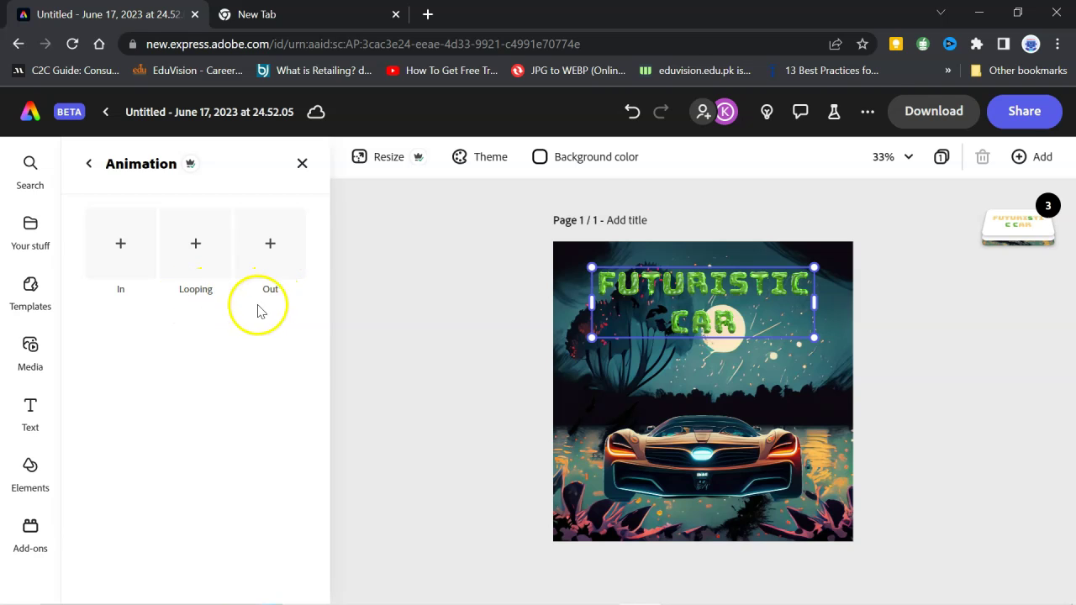
pyautogui.click(194, 243)
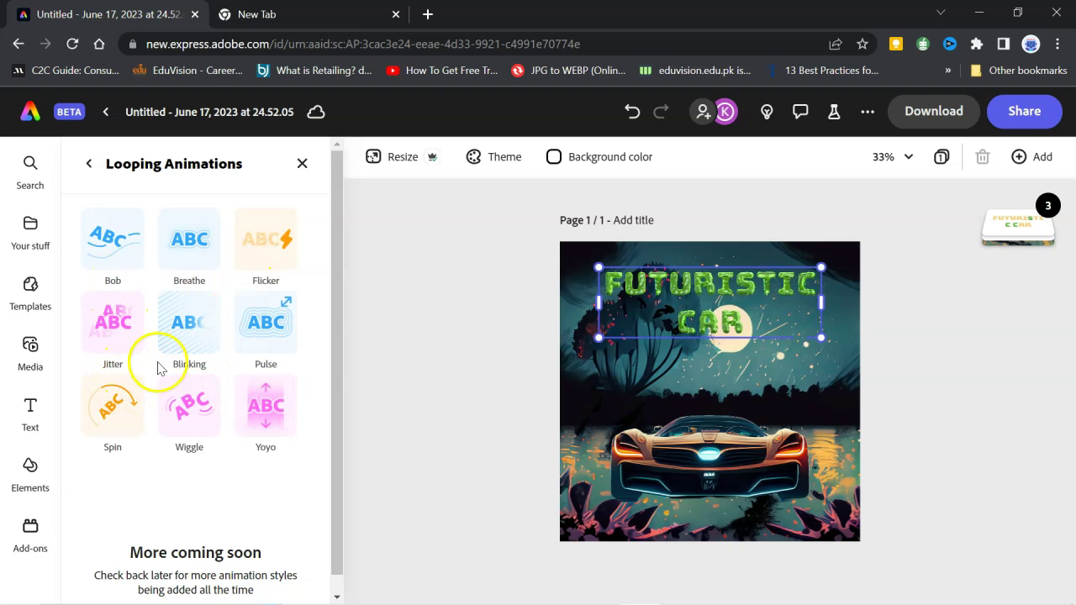
pyautogui.click(191, 246)
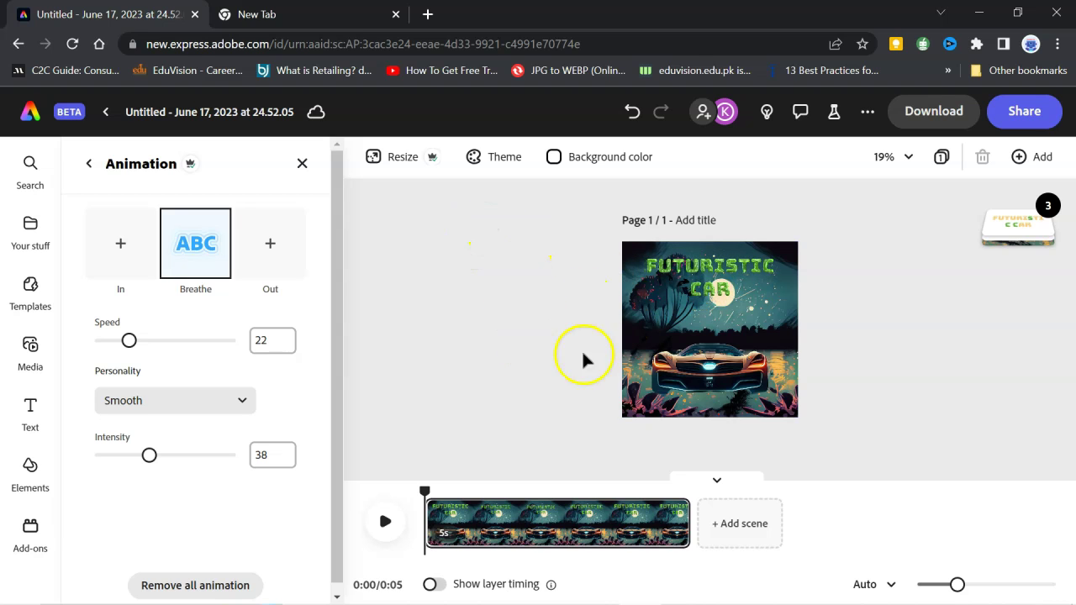
pyautogui.click(648, 267)
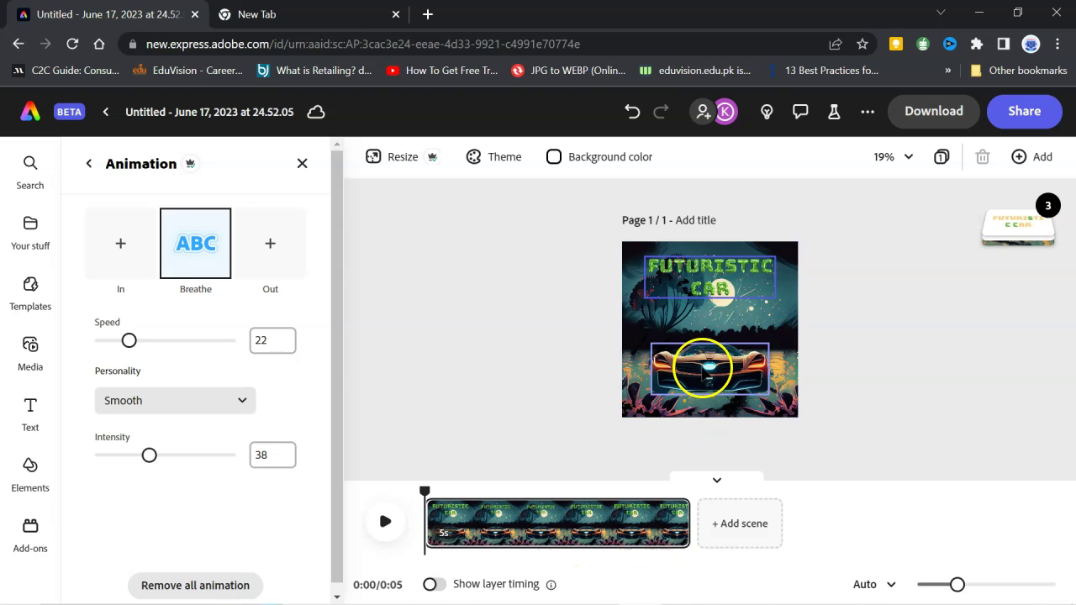
# - Give the car cutout a looping Wiggle animation at speed 71 and intensity 15, then open Download
pyautogui.click(705, 370)
pyautogui.scroll(-3, 193, 524)
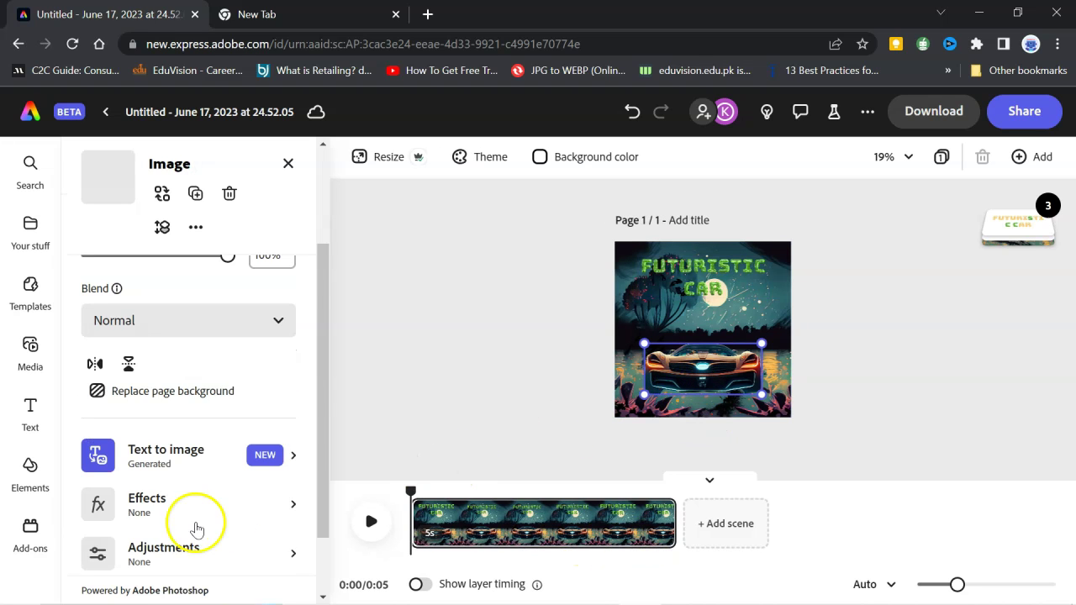
pyautogui.click(193, 514)
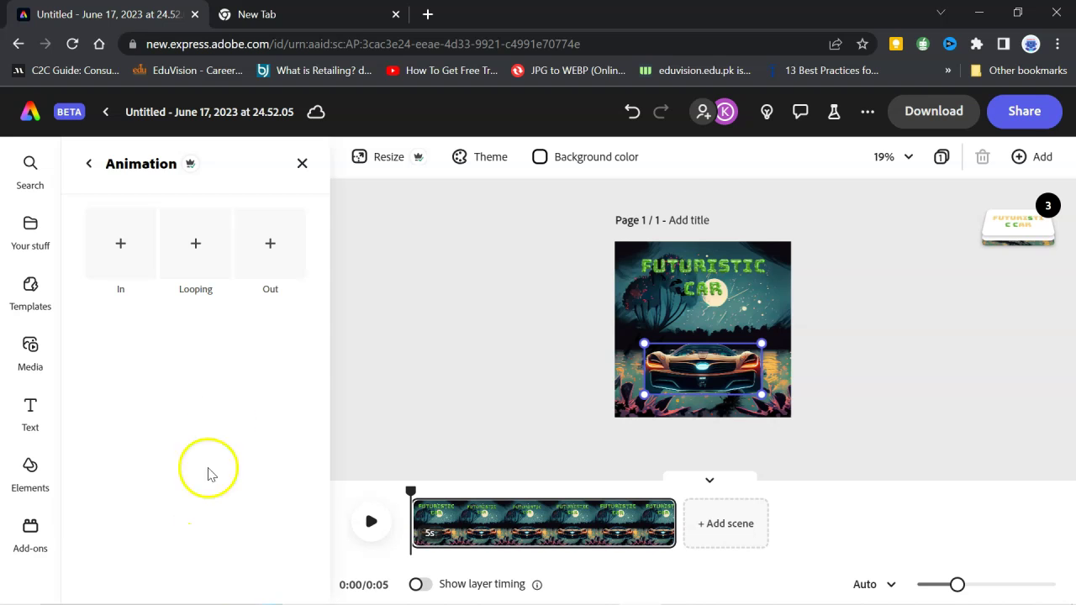
pyautogui.click(186, 254)
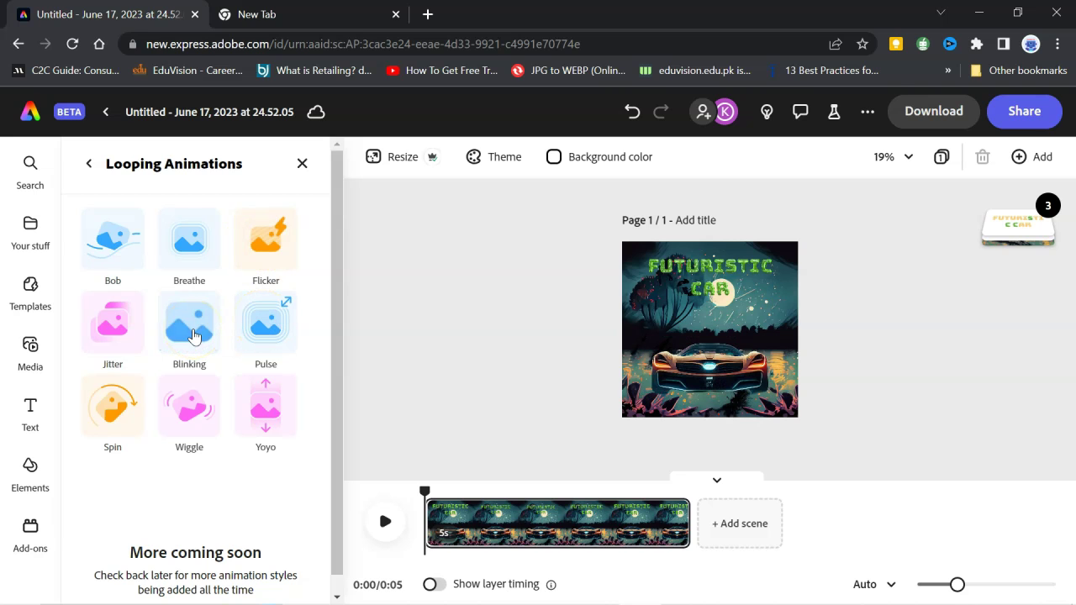
pyautogui.click(202, 422)
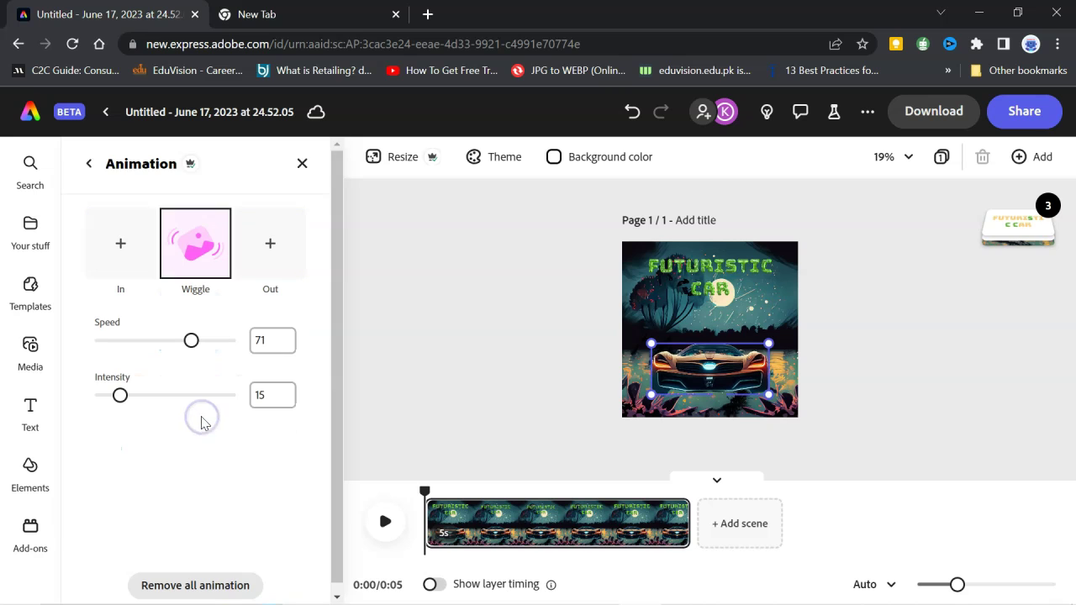
pyautogui.click(933, 112)
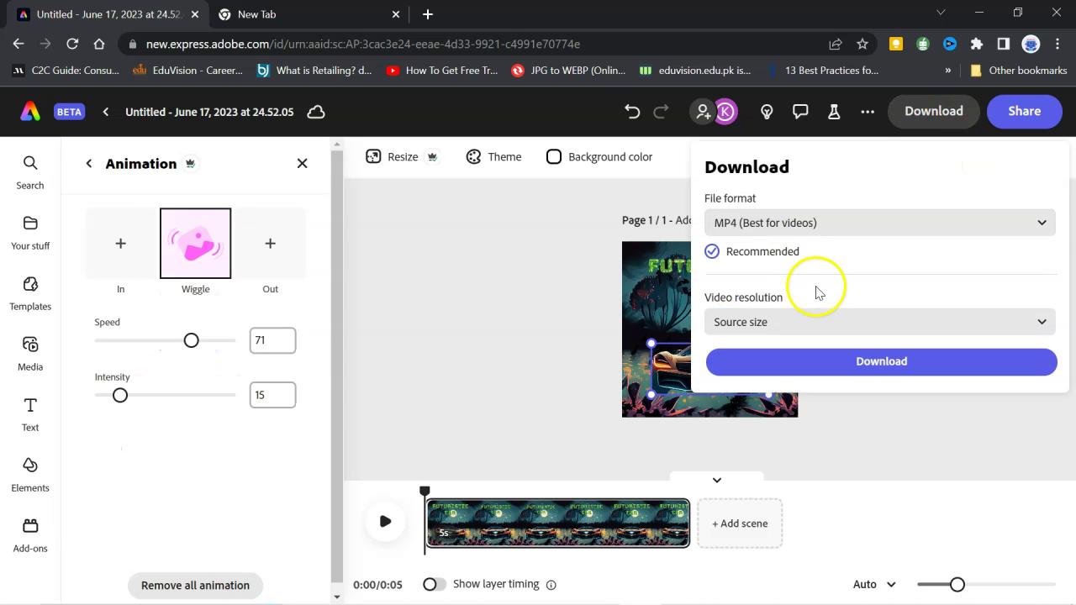
# - Download the animated design as an MP4 video at 1080 resolution
pyautogui.click(844, 222)
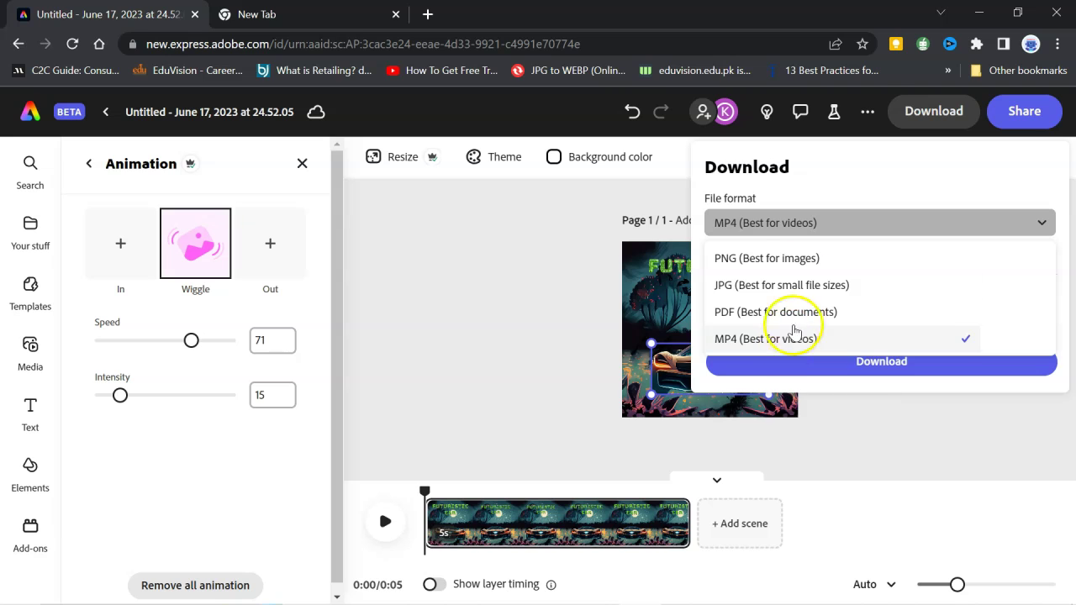
pyautogui.click(766, 337)
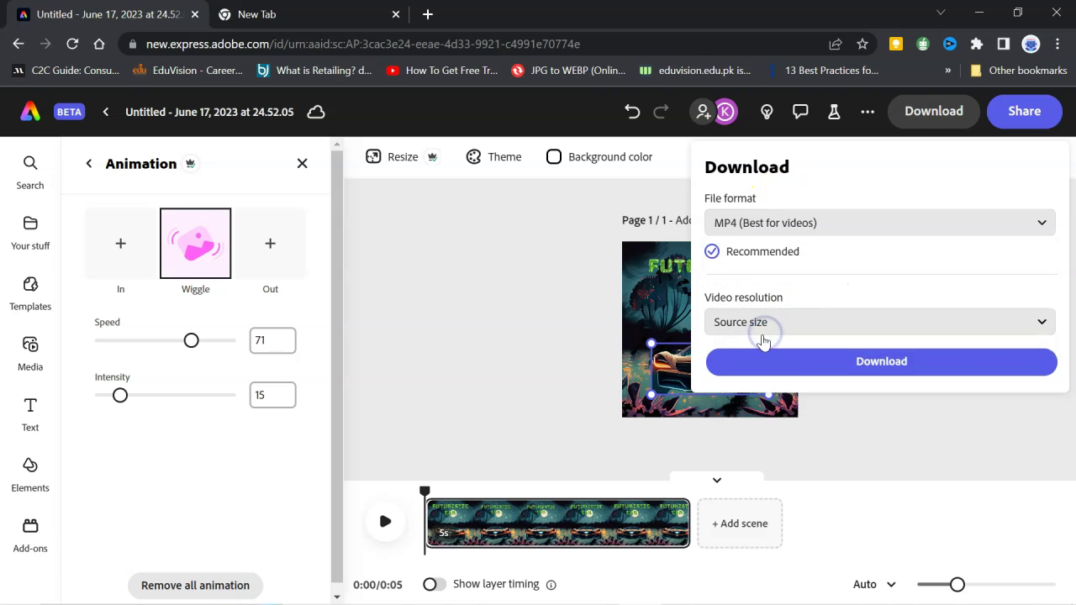
pyautogui.click(824, 329)
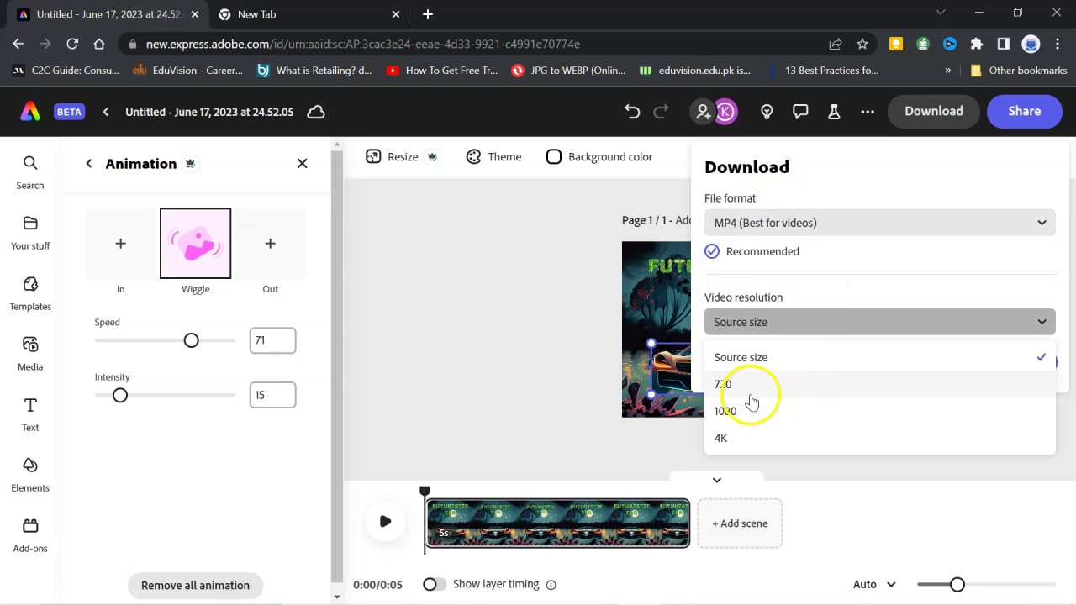
pyautogui.click(737, 412)
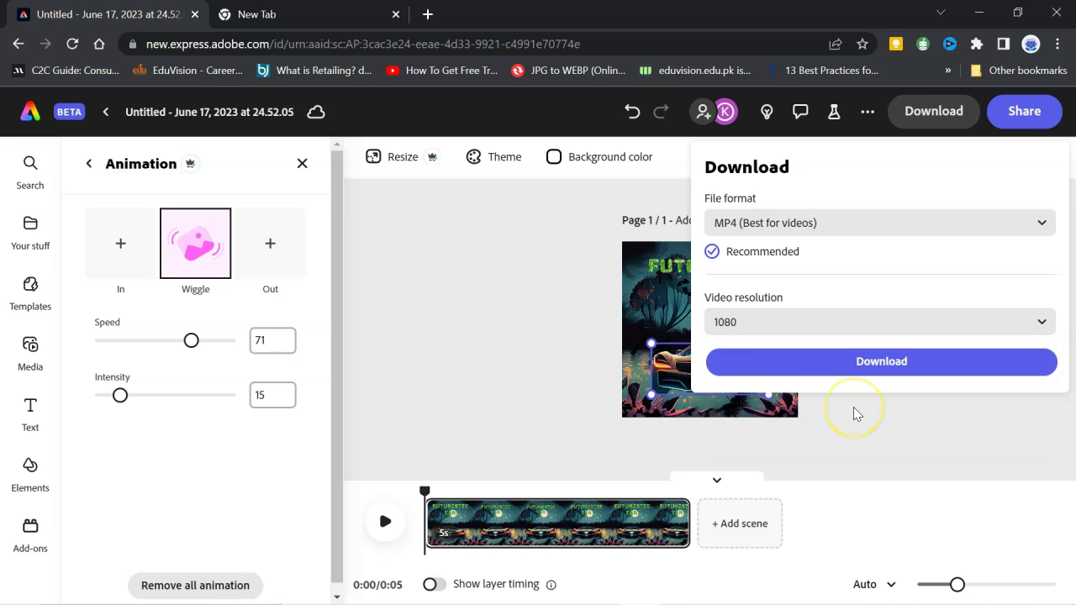
pyautogui.click(891, 368)
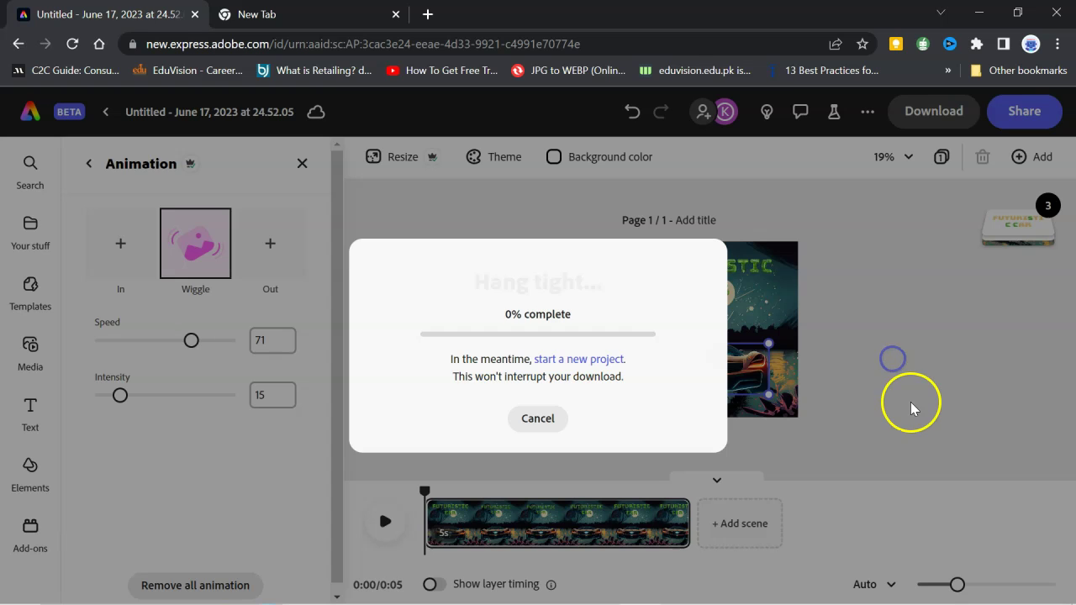